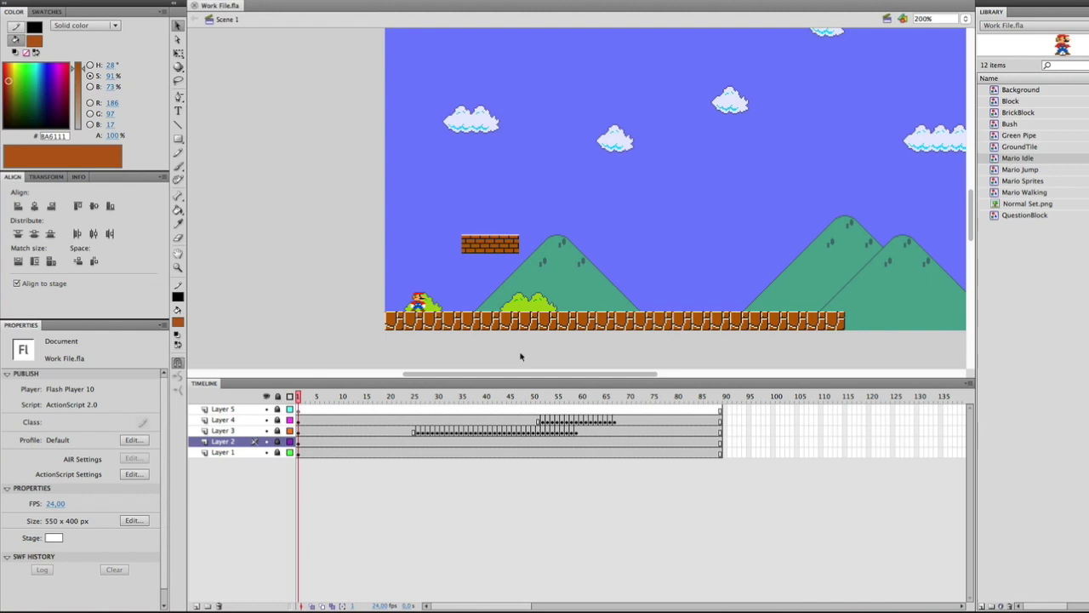
Play the timeline from frame 1 and again from frame 55 to watch Mario walk
click(293, 405)
key(Return)
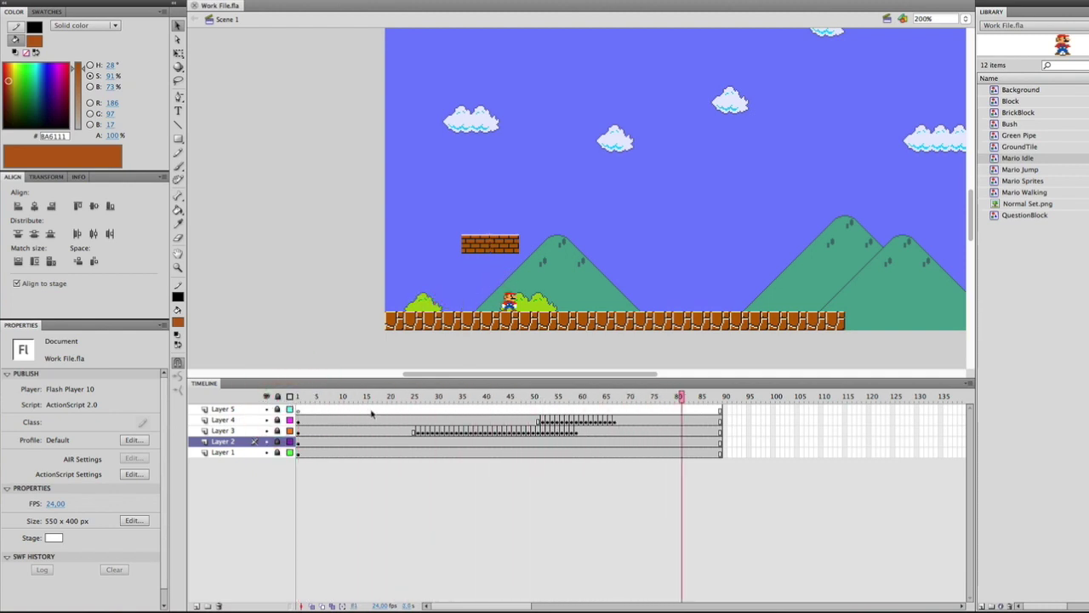
mouse_move(524, 400)
mouse_down()
mouse_move(637, 405)
mouse_move(319, 411)
mouse_up()
key(Return)
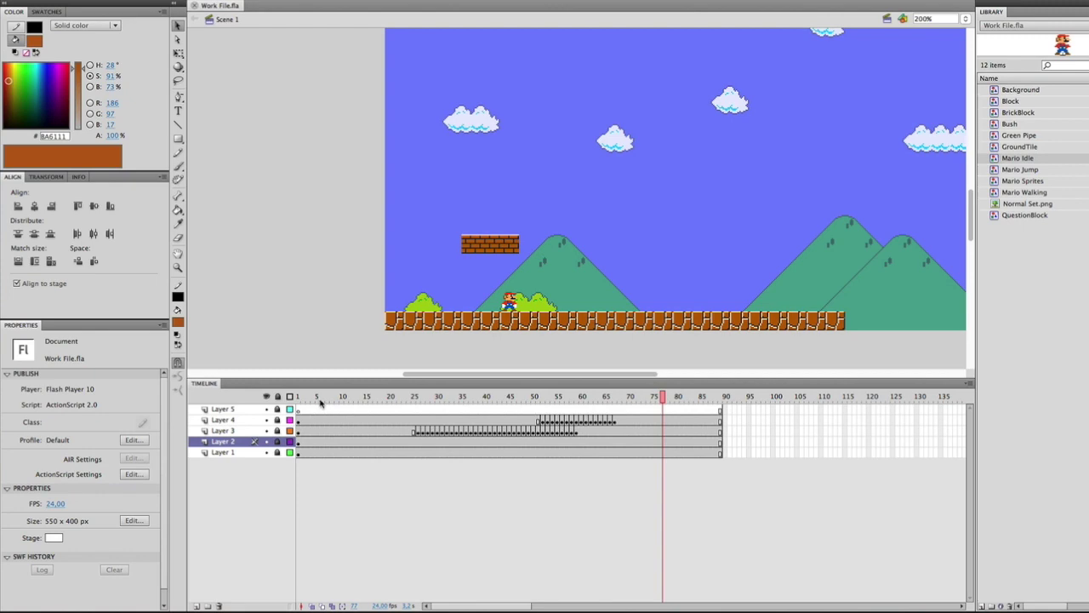
click(321, 400)
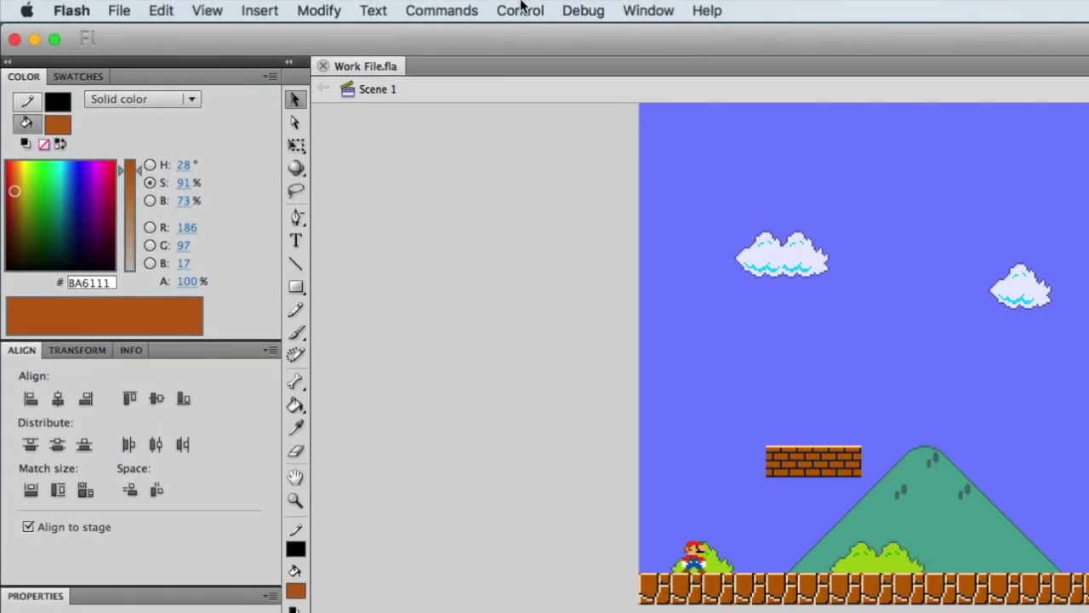
click(521, 9)
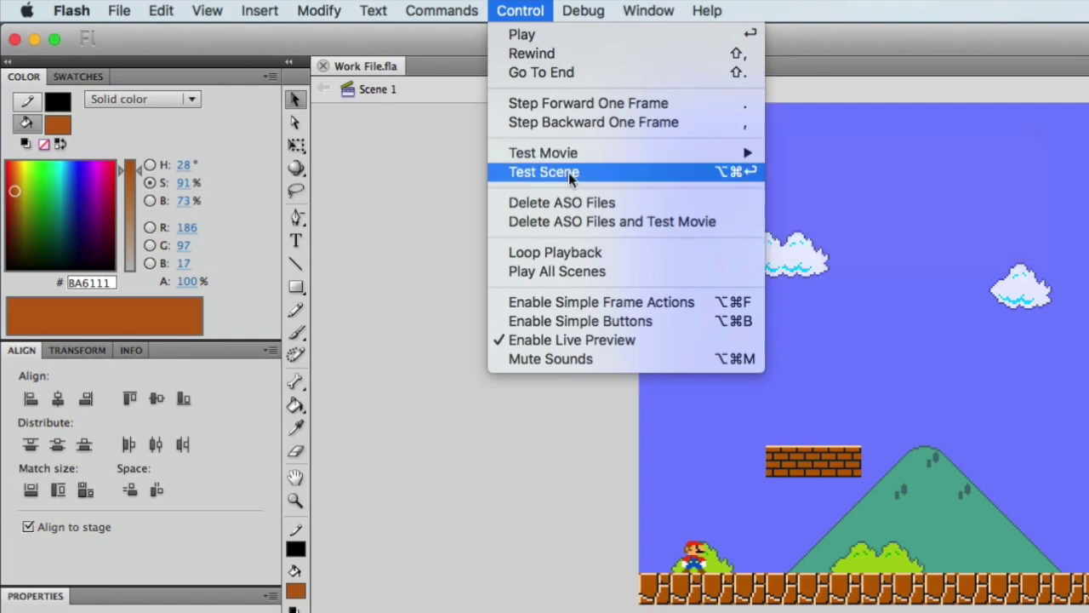
Run Control > Test Scene to preview the Mario level as an SWF movie
click(569, 173)
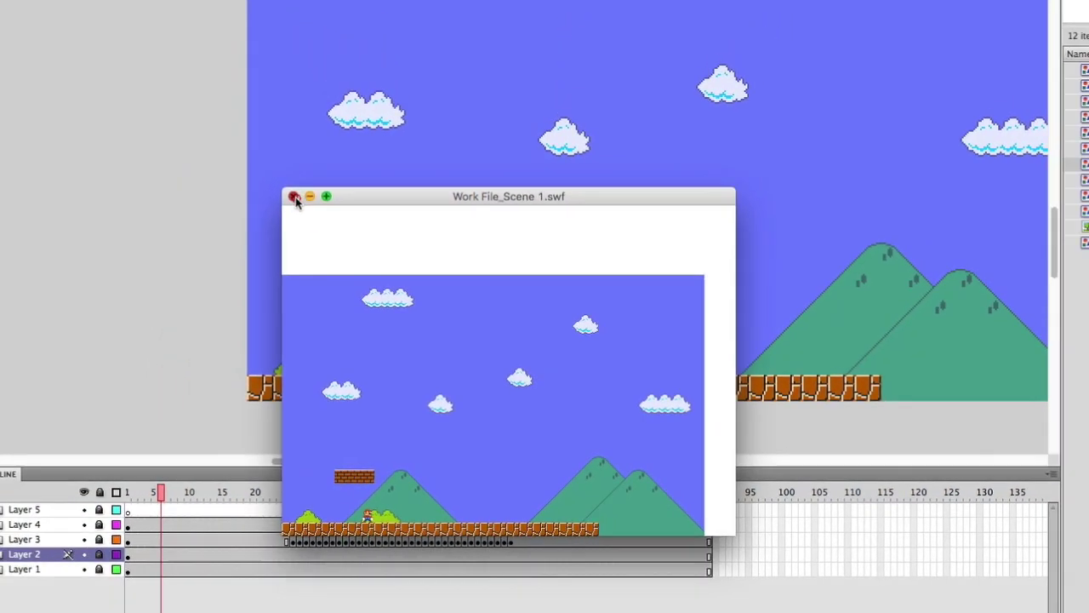
Close the SWF preview and set the stage magnification to 100%
click(215, 65)
click(934, 46)
click(974, 35)
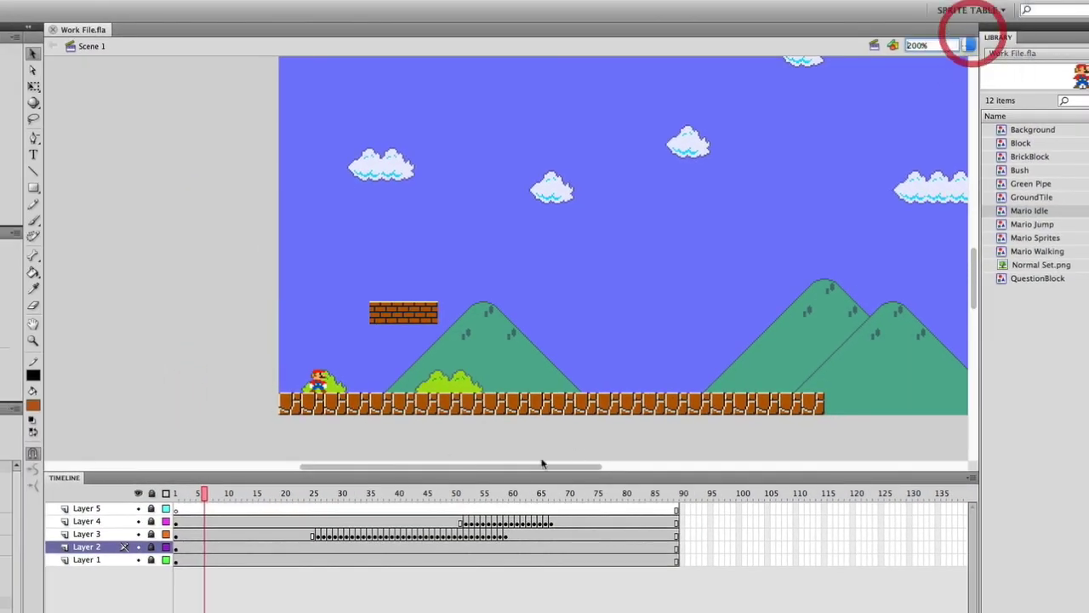
scroll(430, 184, down, 2)
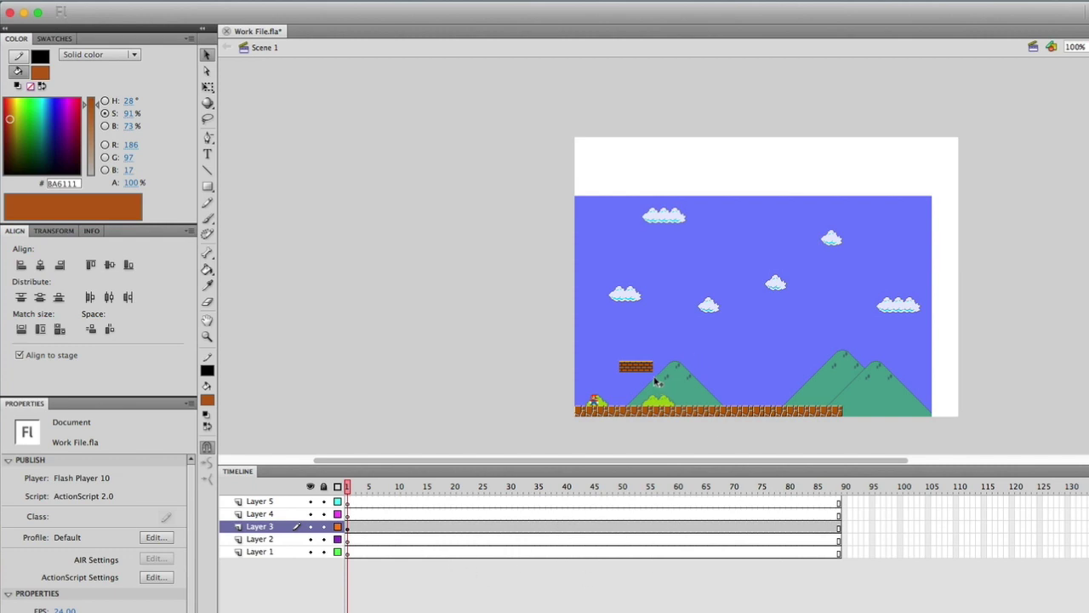
Scrub Mario's walk to frame 89 inside the Animation symbol, then return to Scene 1
click(676, 337)
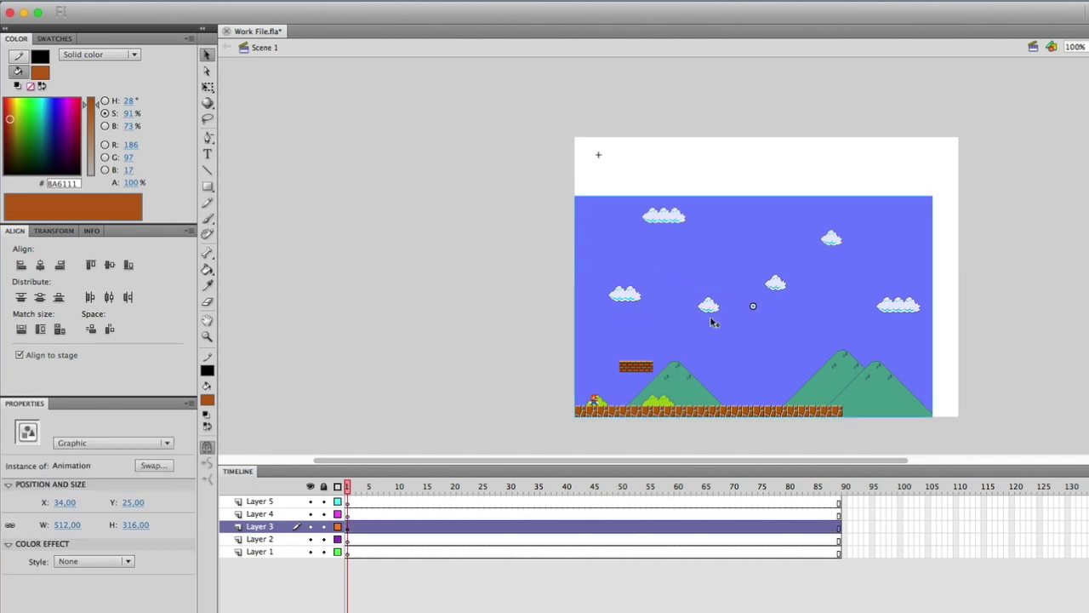
double_click(713, 320)
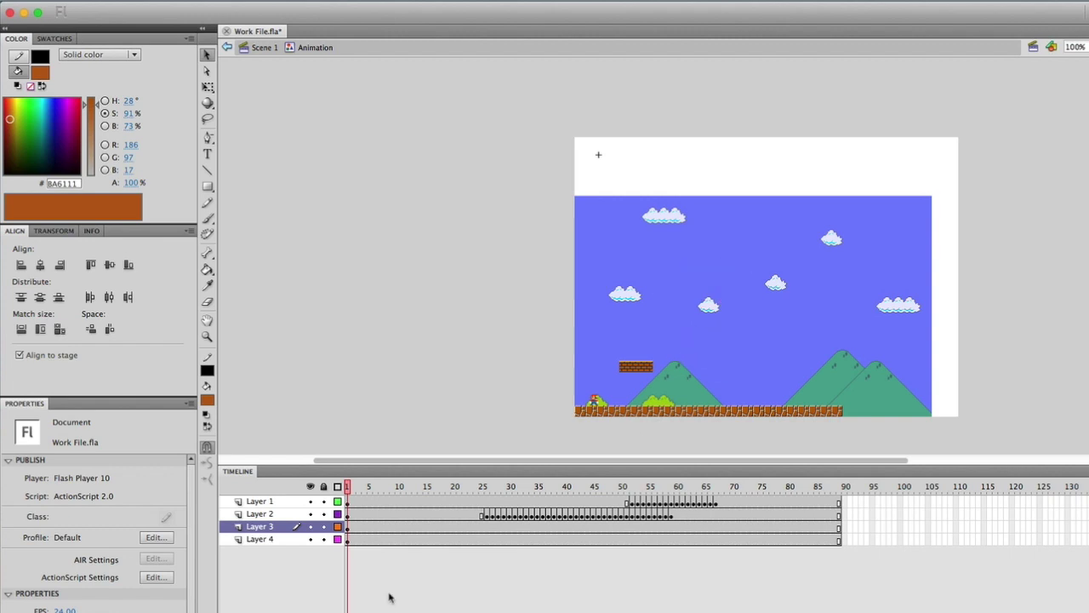
click(398, 484)
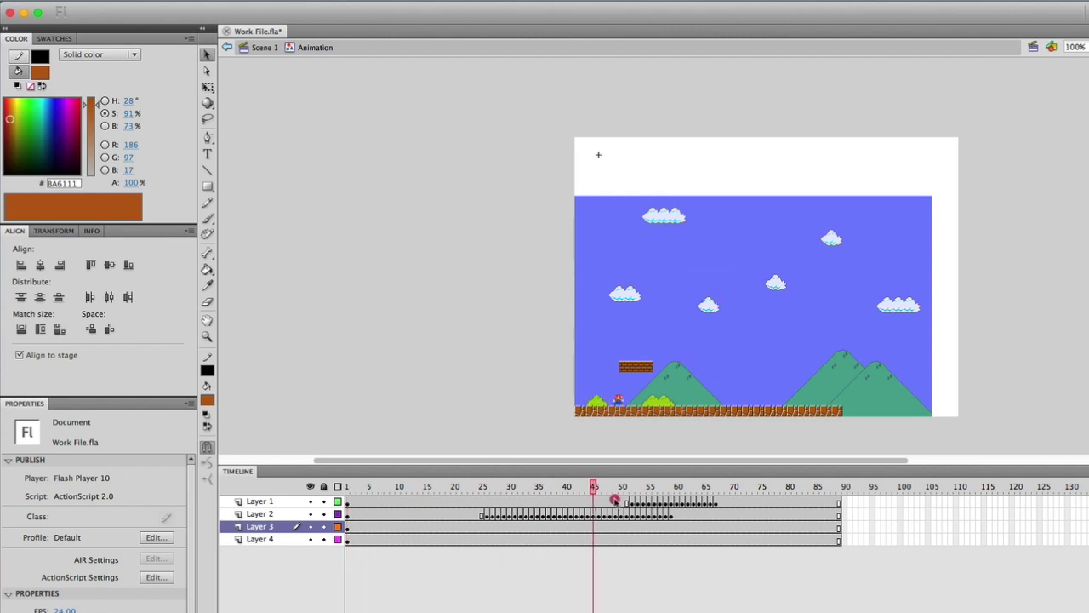
drag(400, 484, 840, 486)
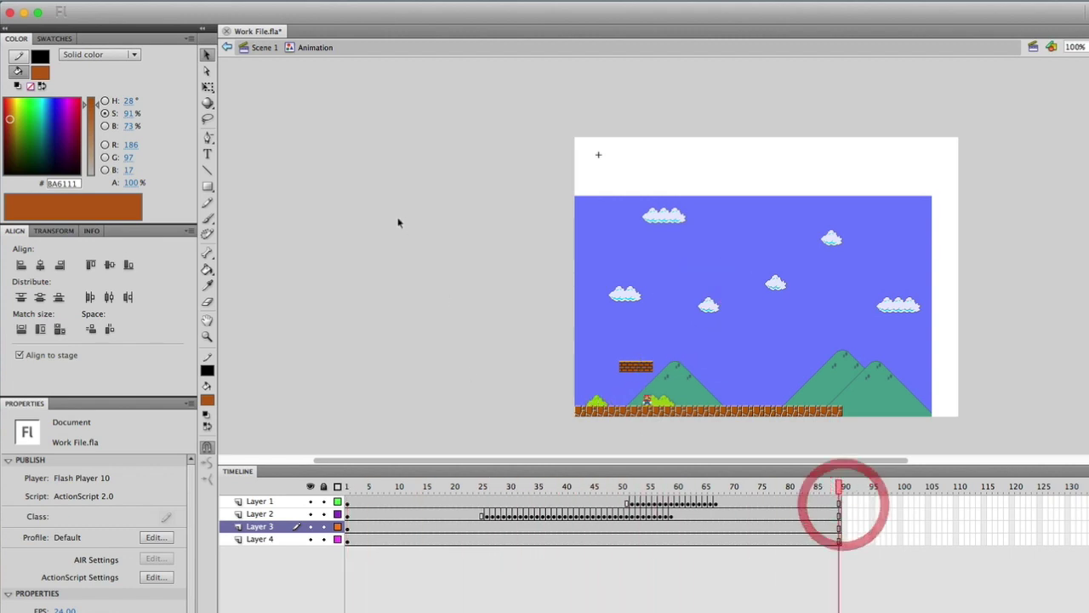
click(263, 48)
click(507, 316)
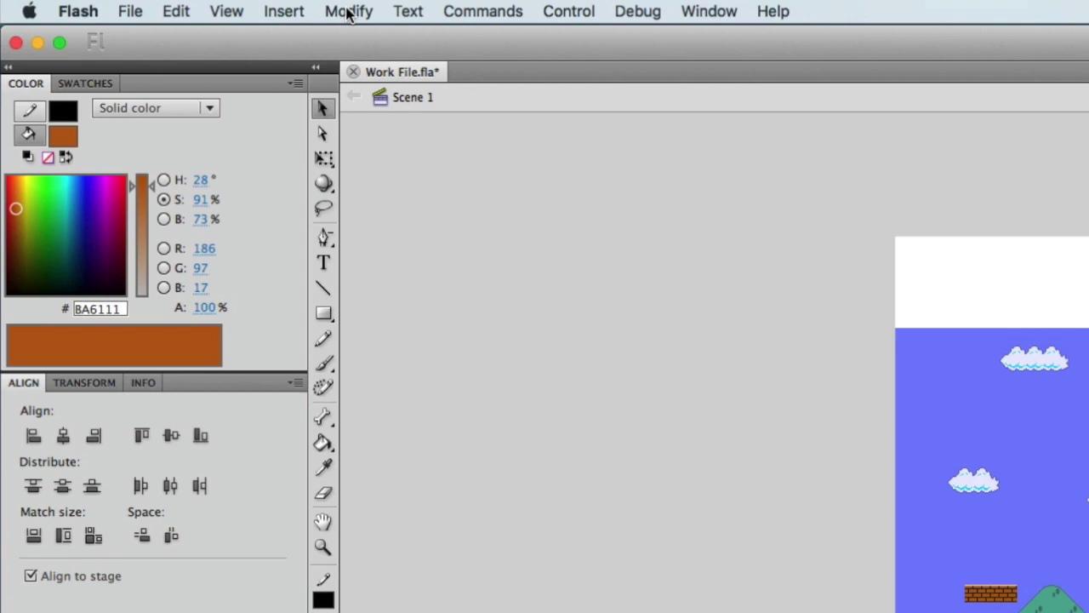
Resize the stage from 550 wide to 138 × 100 px, then drag the artwork aside
click(347, 13)
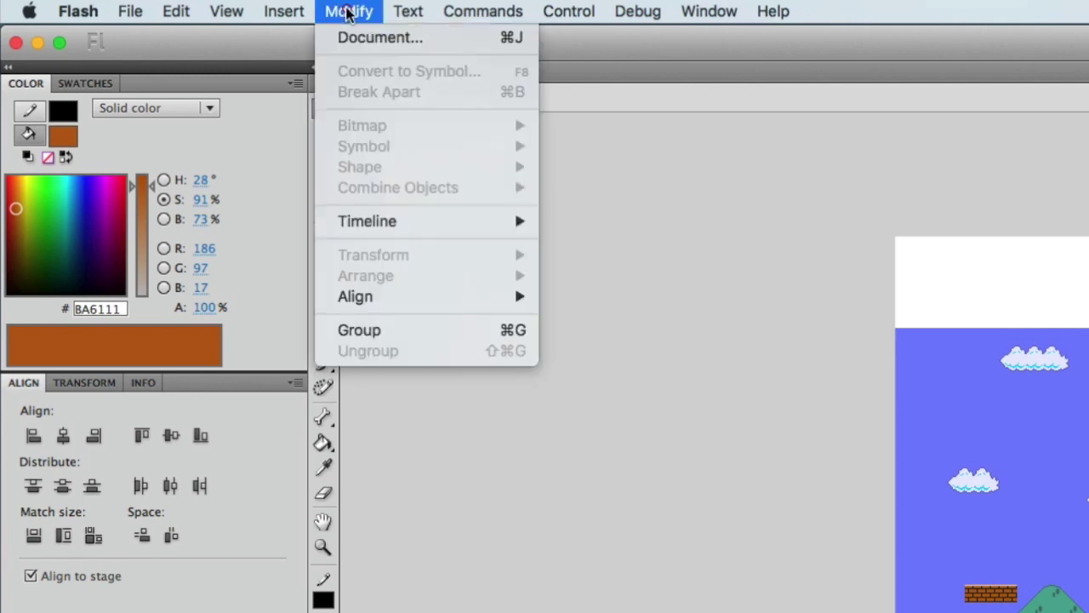
click(366, 41)
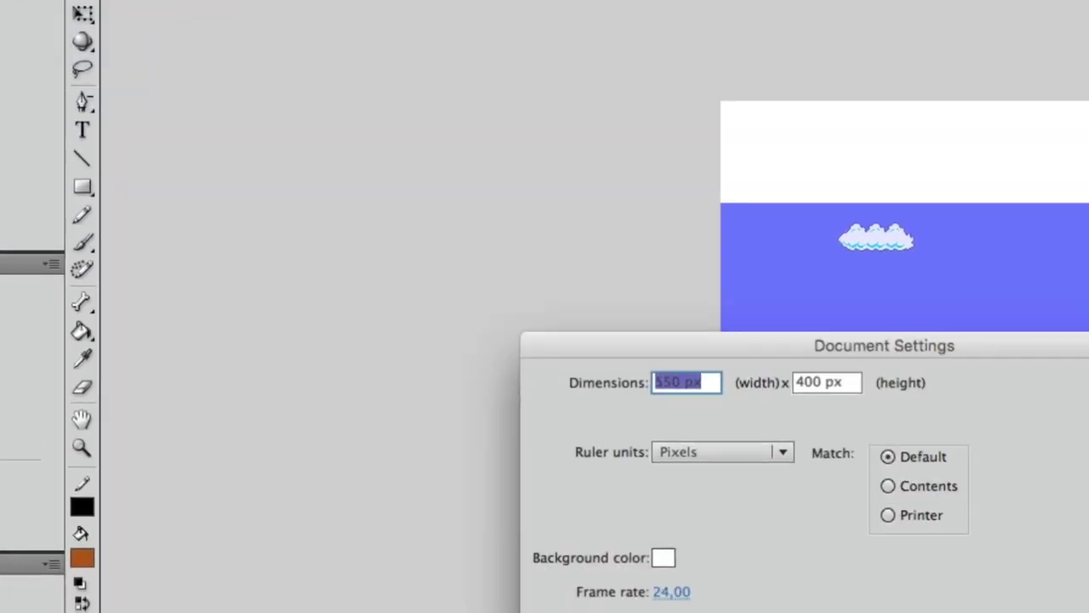
click(281, 152)
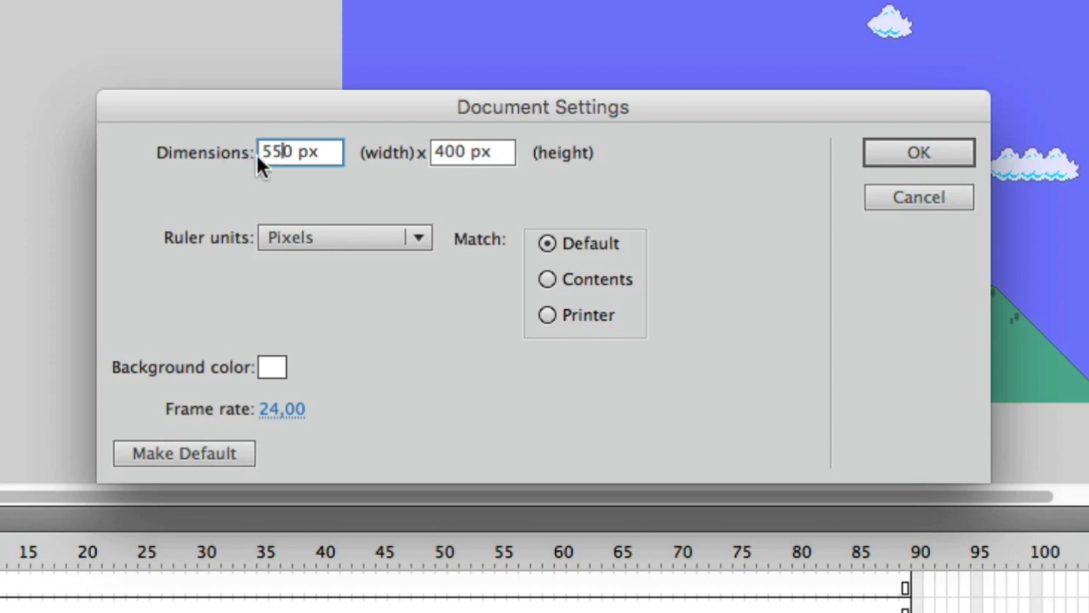
drag(289, 151, 241, 151)
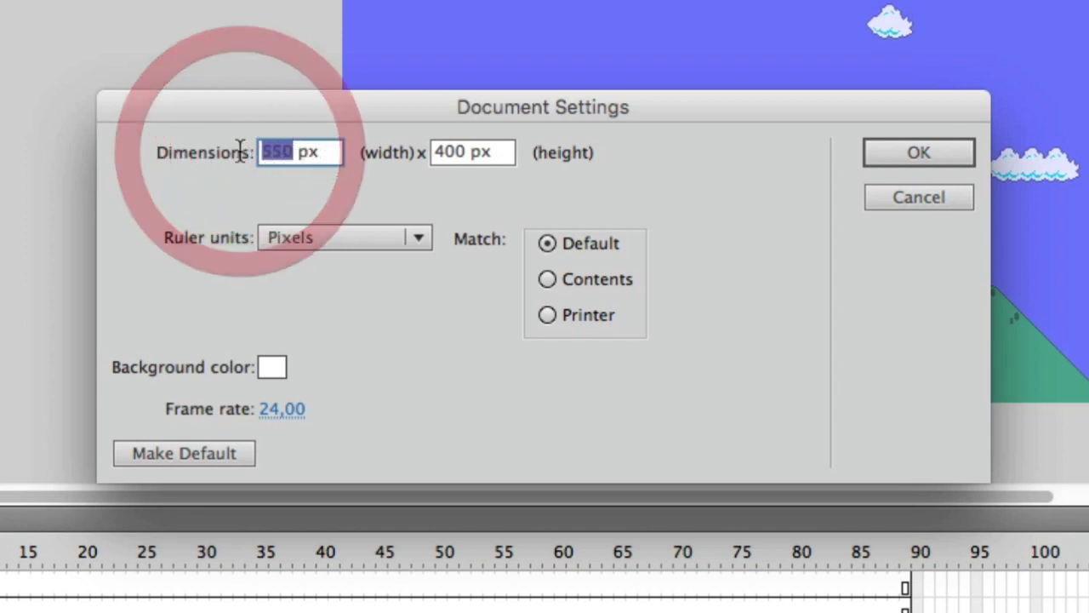
text(138)
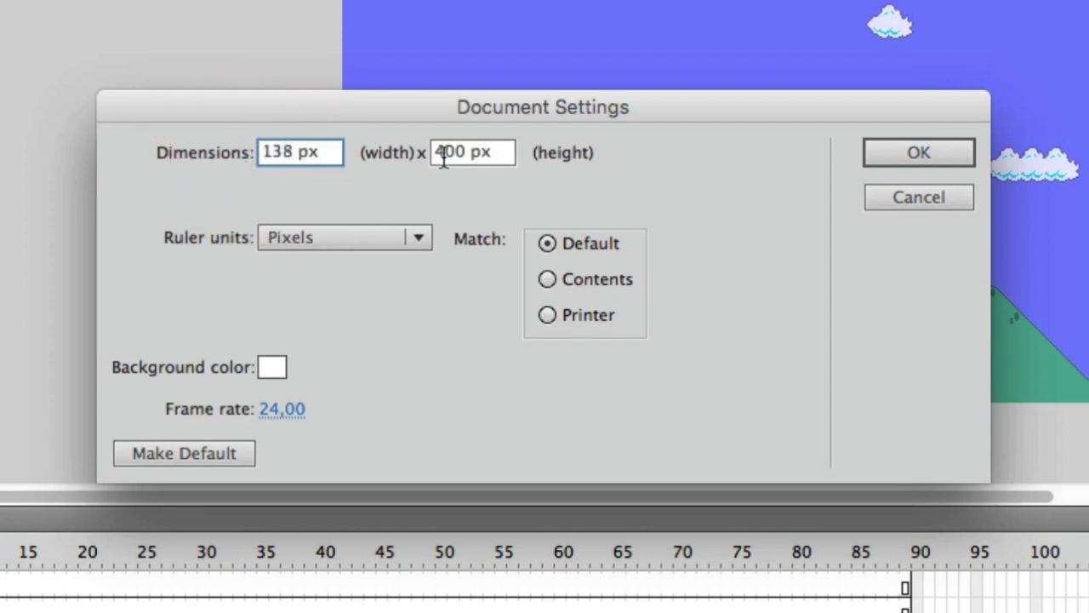
drag(502, 157, 409, 156)
text(100)
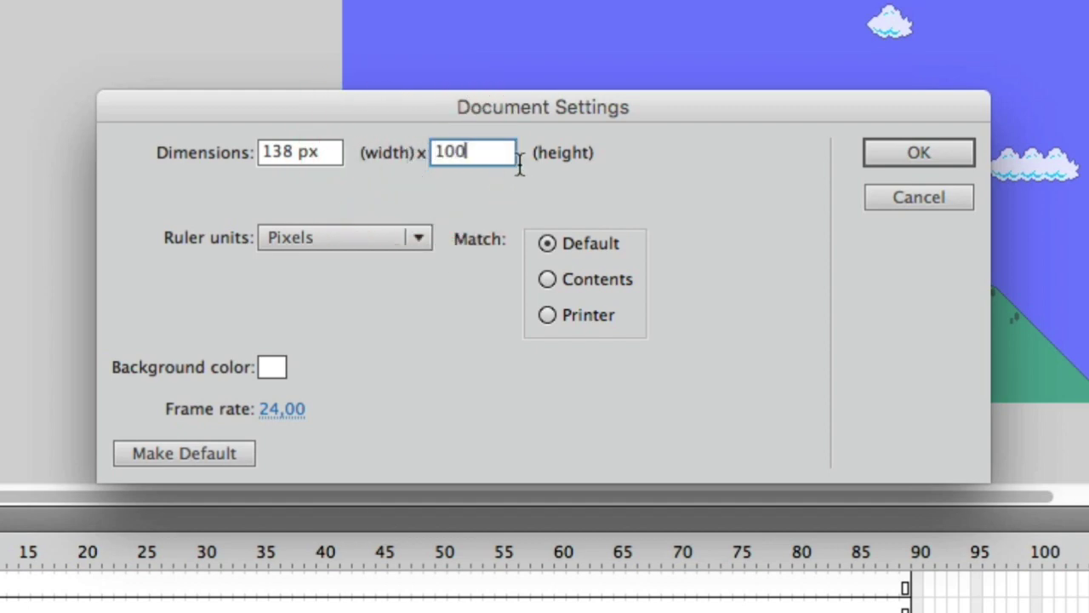
click(904, 150)
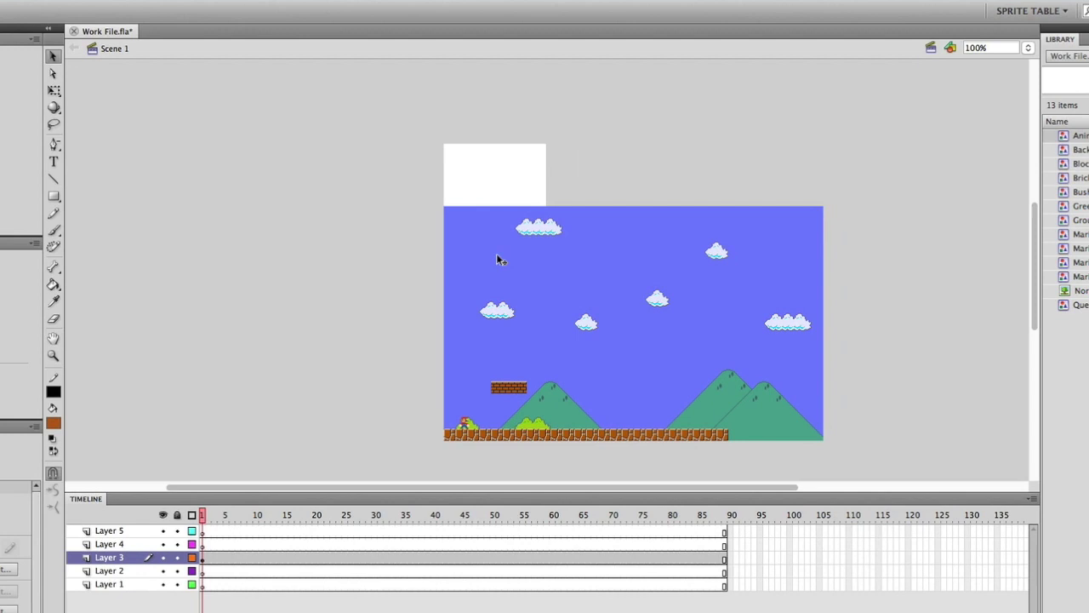
drag(499, 258, 686, 250)
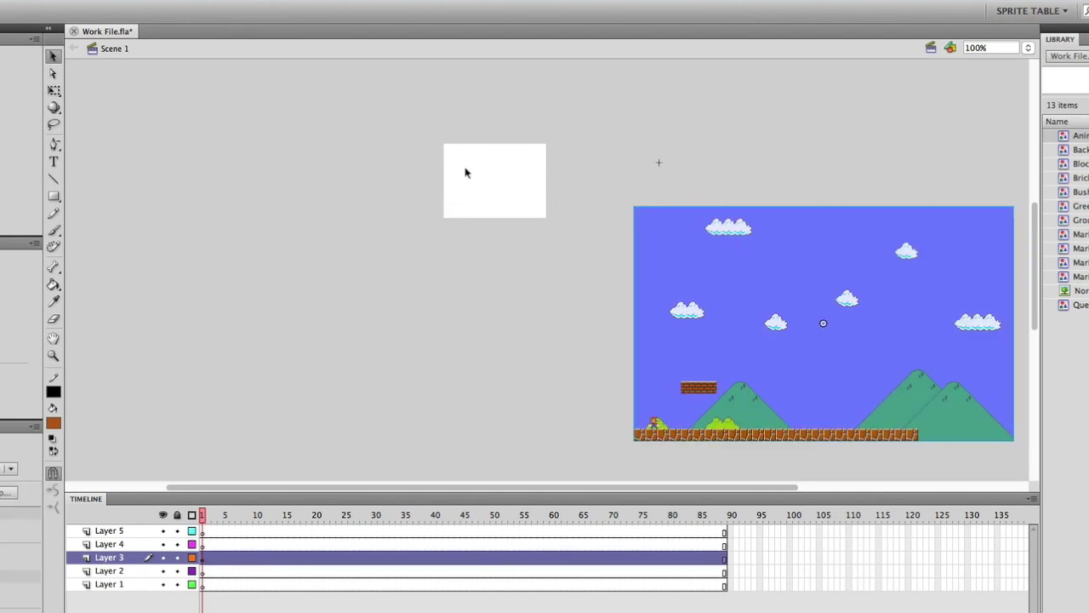
Drag the Animation artwork onto the 138 × 100 stage and test the scene as an SWF
scroll(700, 374, up, 3)
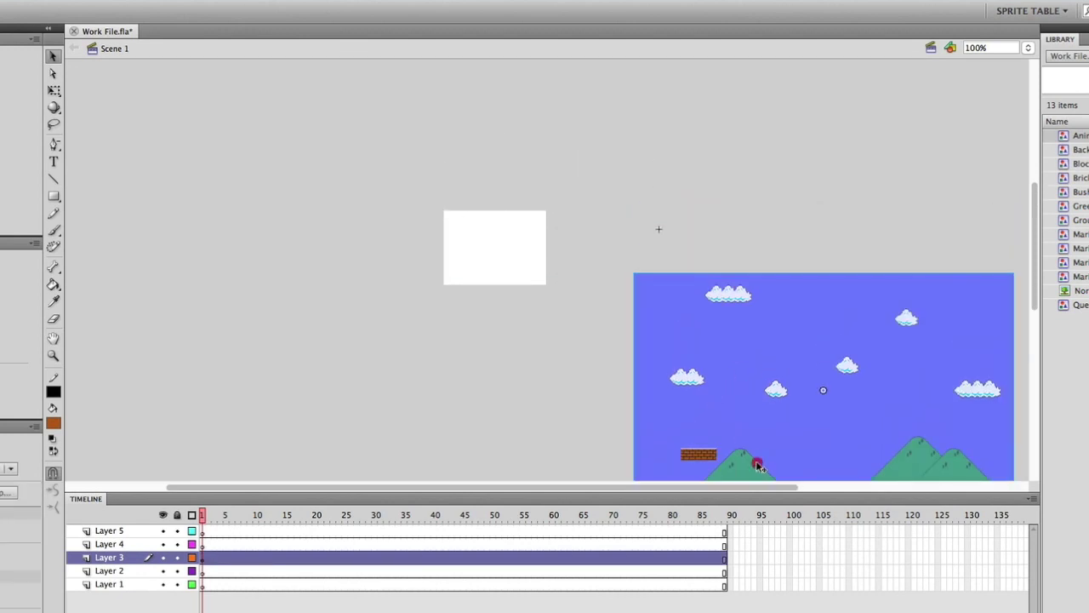
drag(757, 468, 569, 242)
click(527, 374)
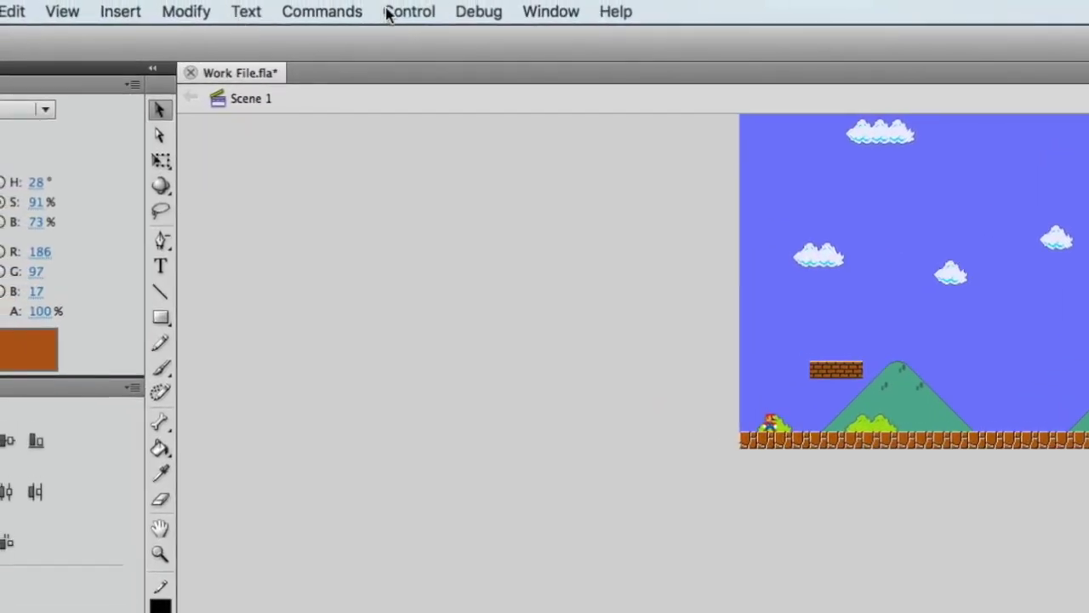
click(366, 7)
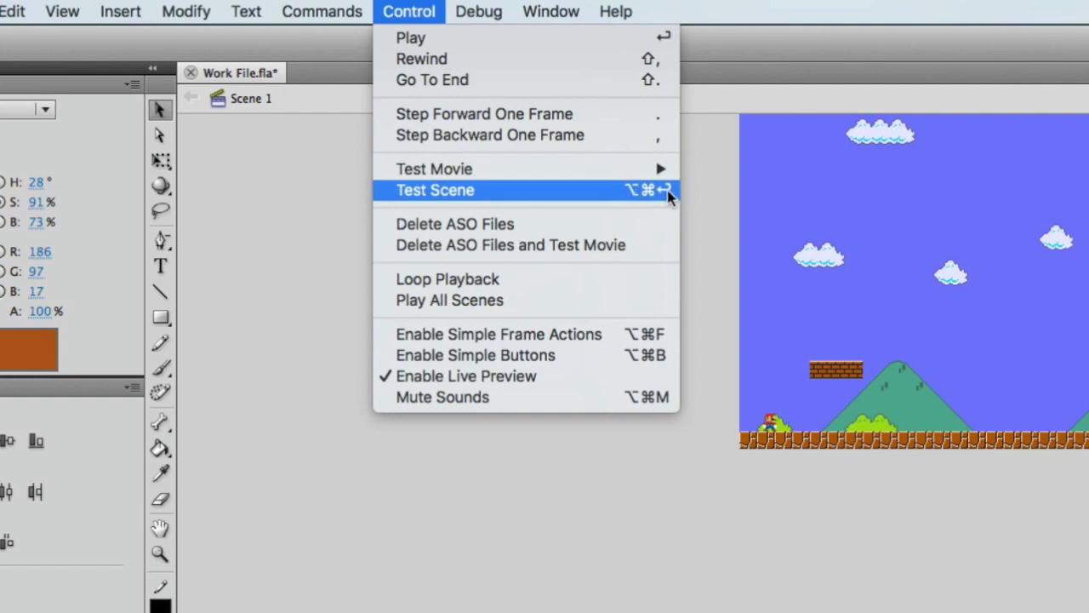
click(634, 191)
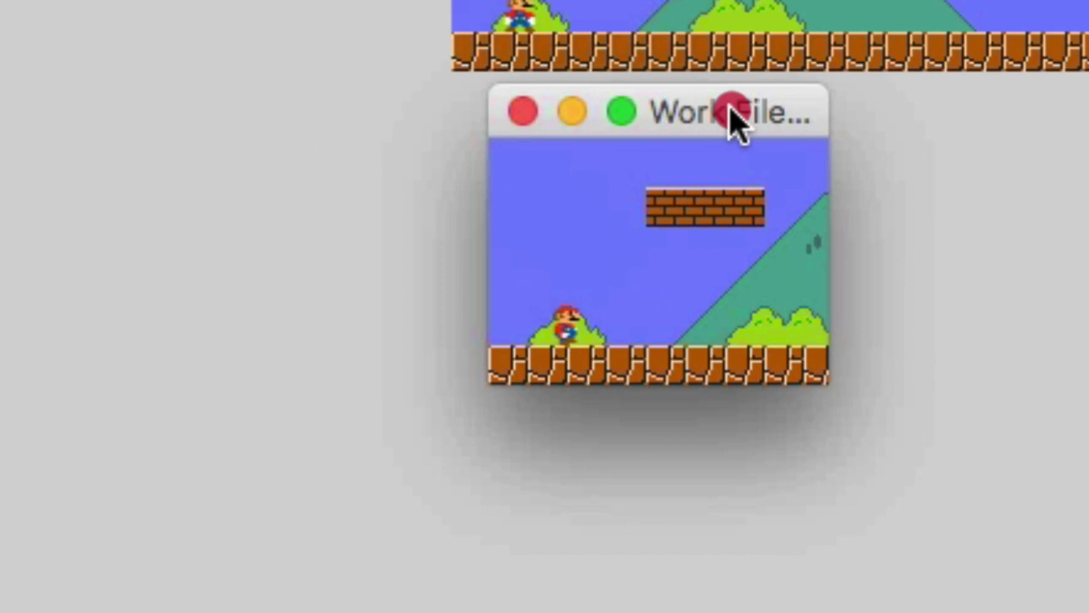
drag(734, 122, 754, 156)
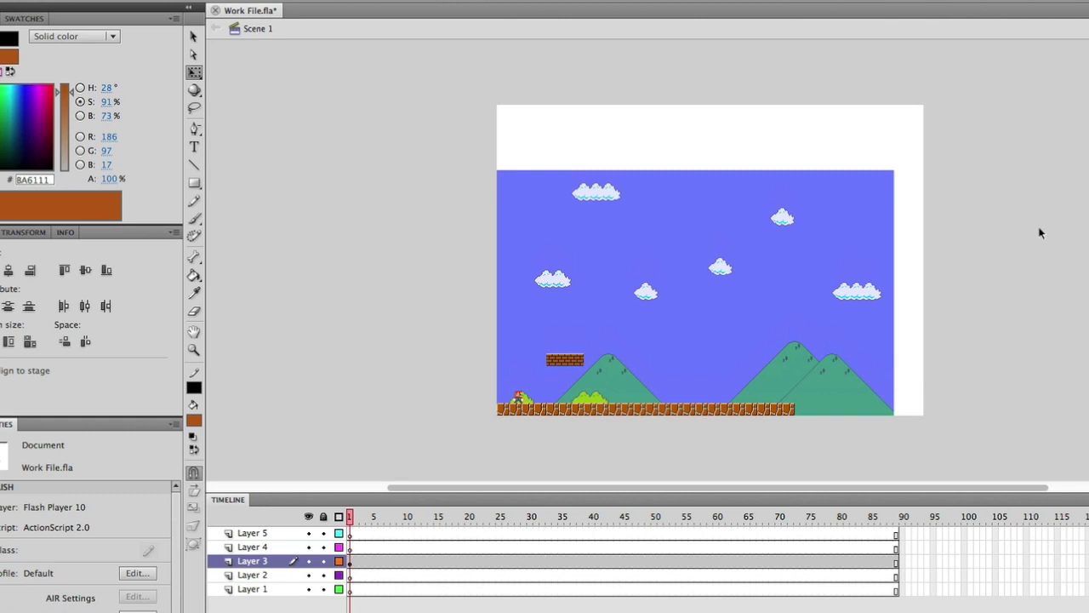
Scale the background graphic far beyond the stage by its corner, checking Layer 3 in outline view
scroll(1040, 232, up, 1)
scroll(1040, 232, up, 1)
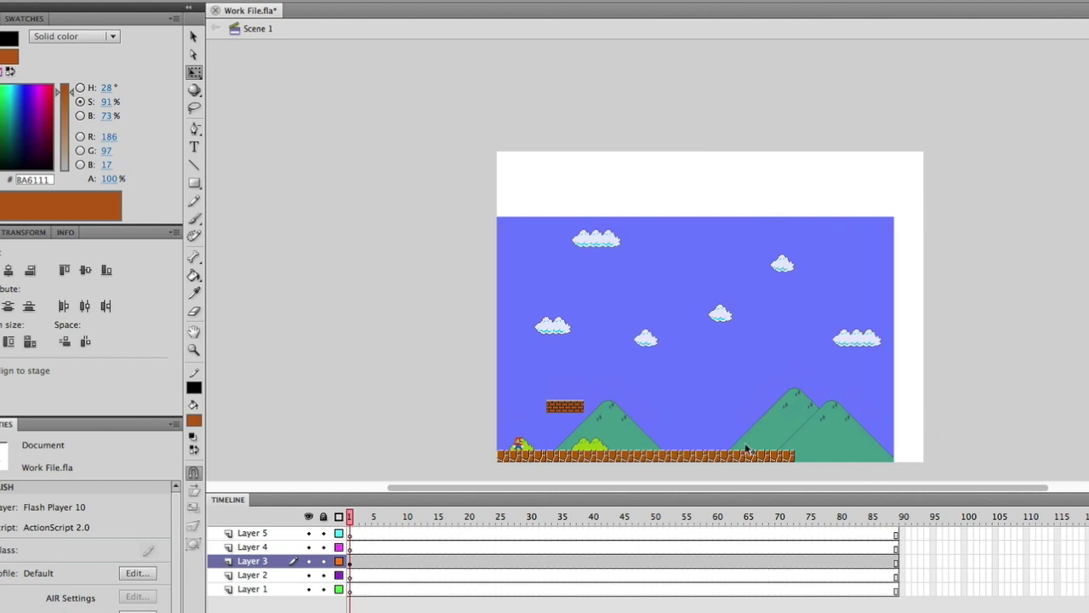
click(700, 337)
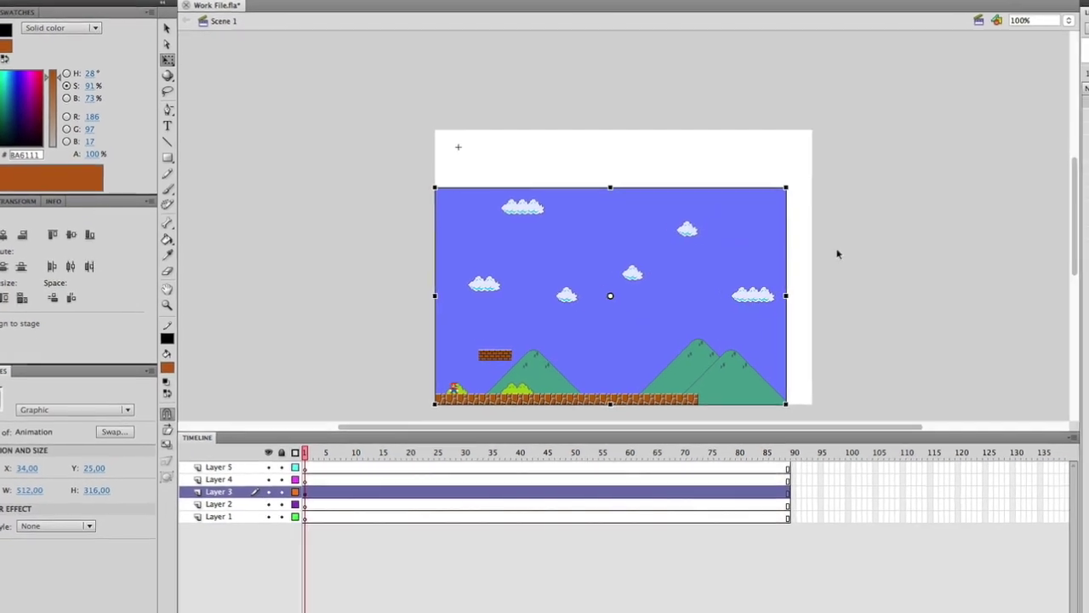
drag(775, 183, 1055, 30)
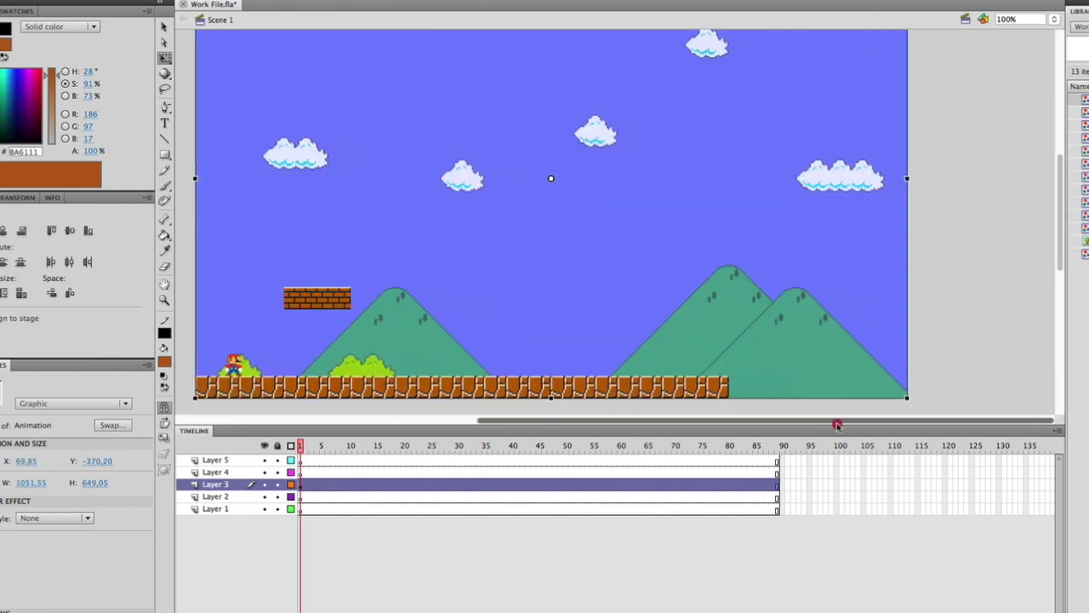
drag(863, 413, 1055, 47)
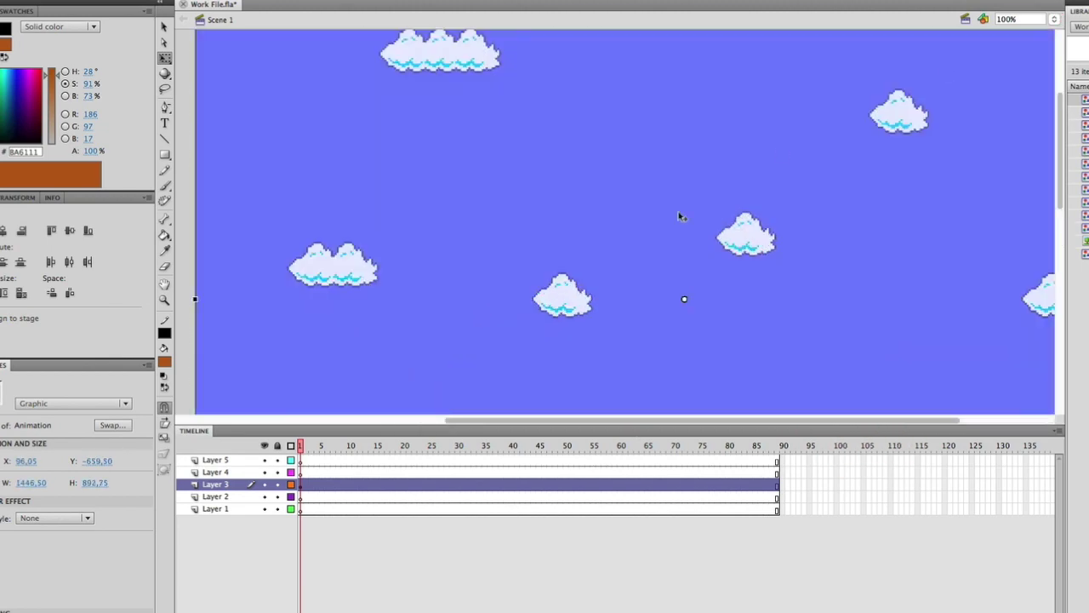
scroll(680, 256, down, 5)
drag(652, 417, 560, 415)
scroll(408, 182, up, 3)
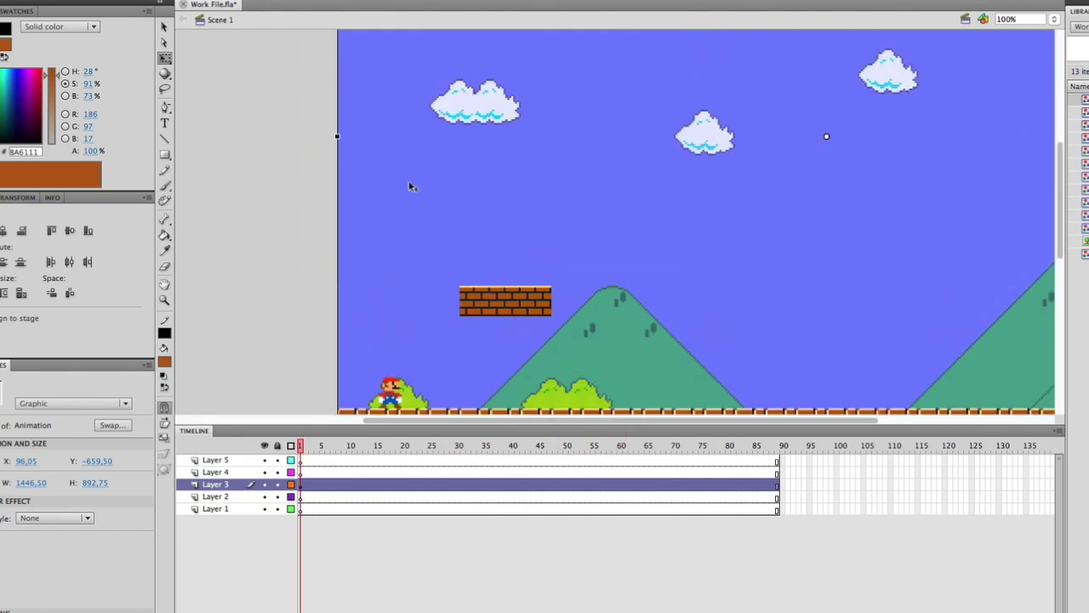
scroll(445, 250, down, 2)
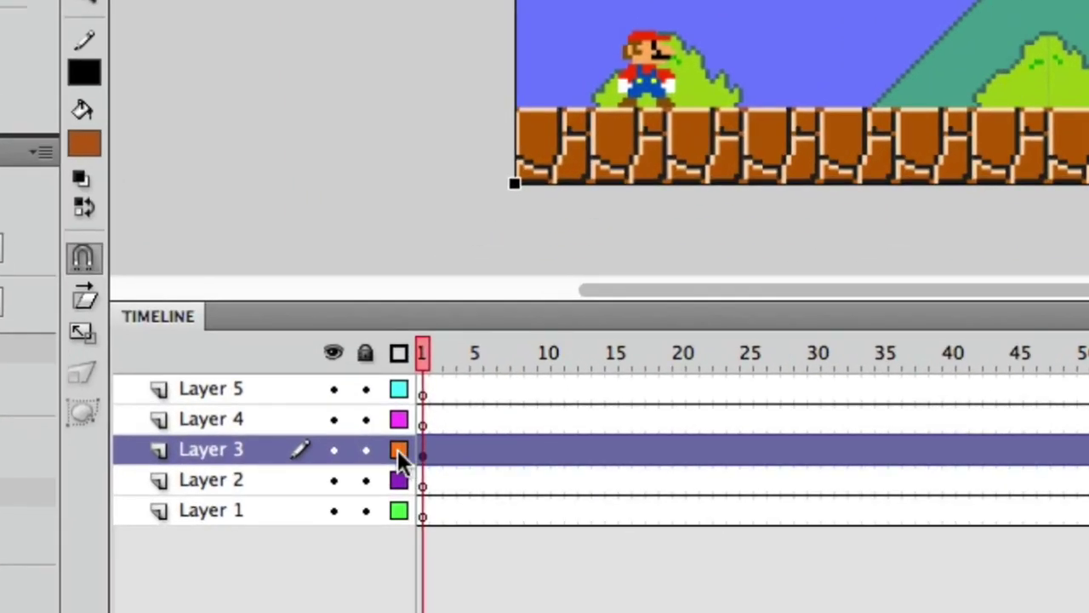
click(398, 449)
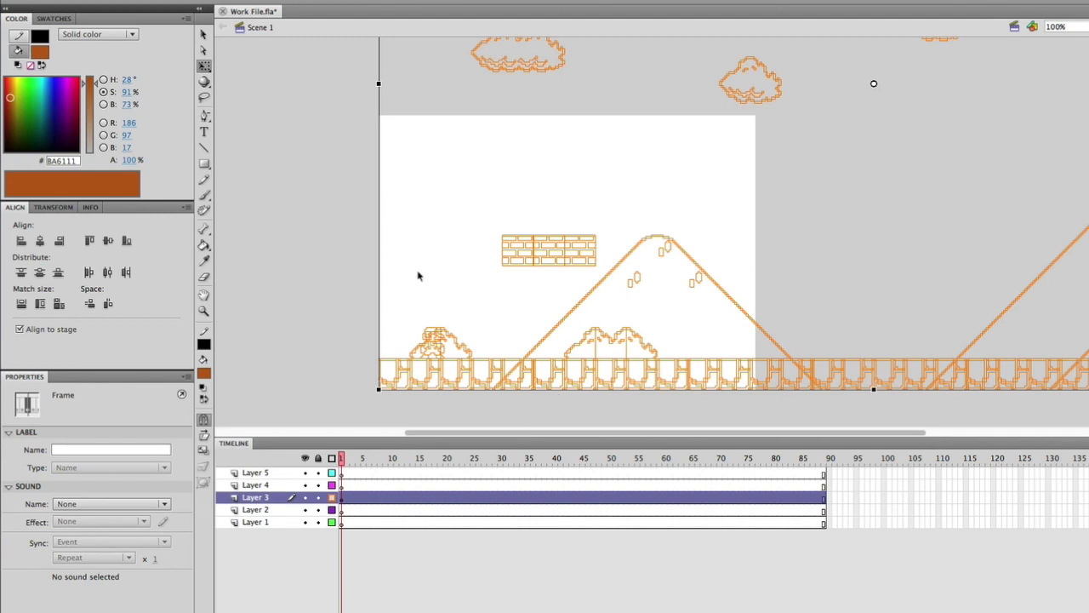
click(331, 497)
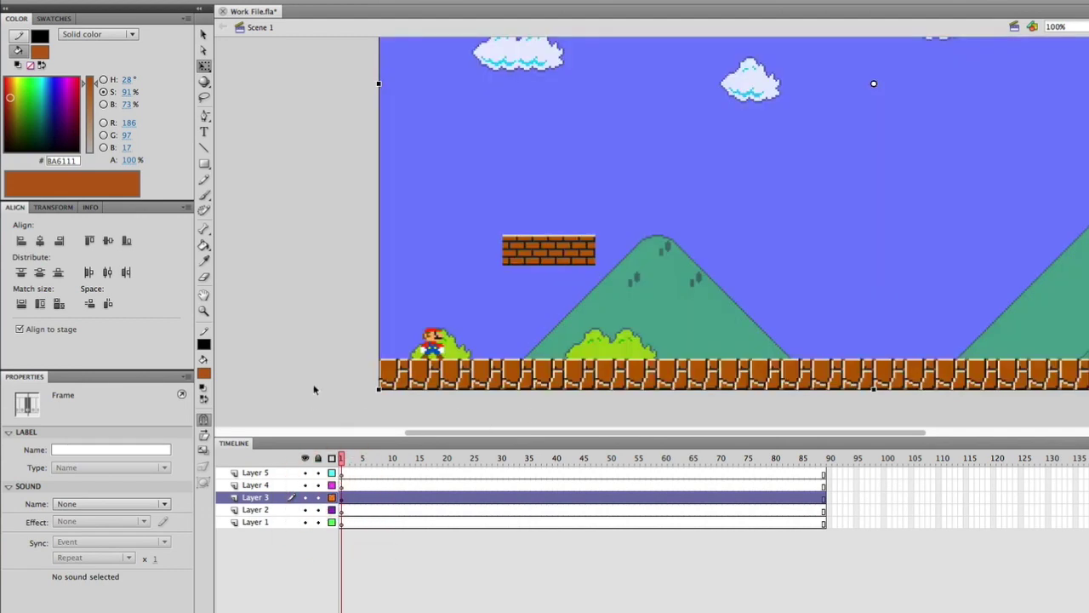
Test the movie, walking Mario right and jumping into the brick, then close the preview
key(ctrl+Return)
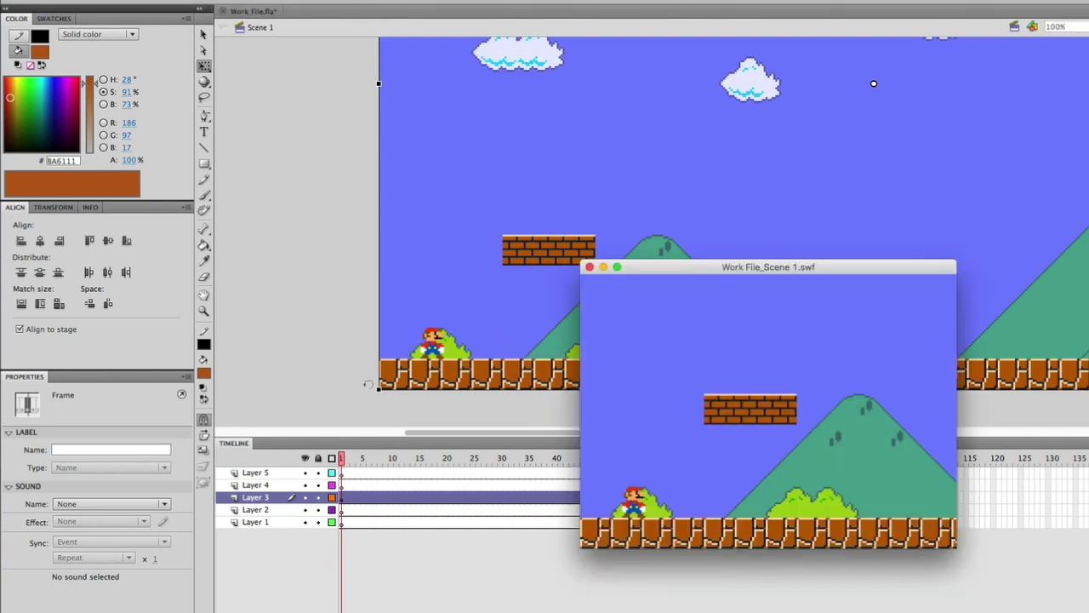
key(Right)
key(Up)
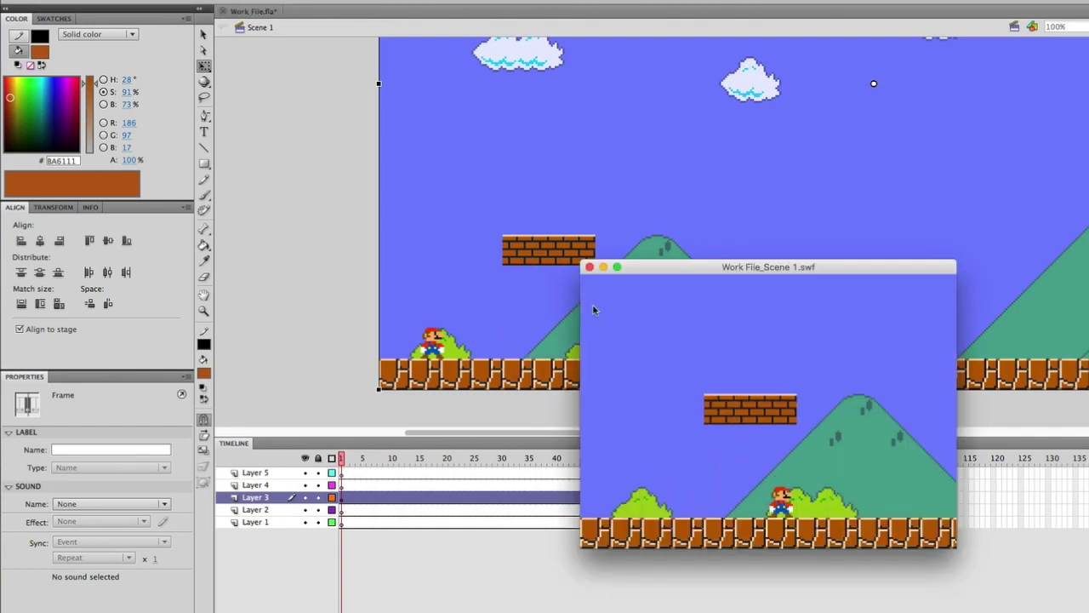
click(589, 269)
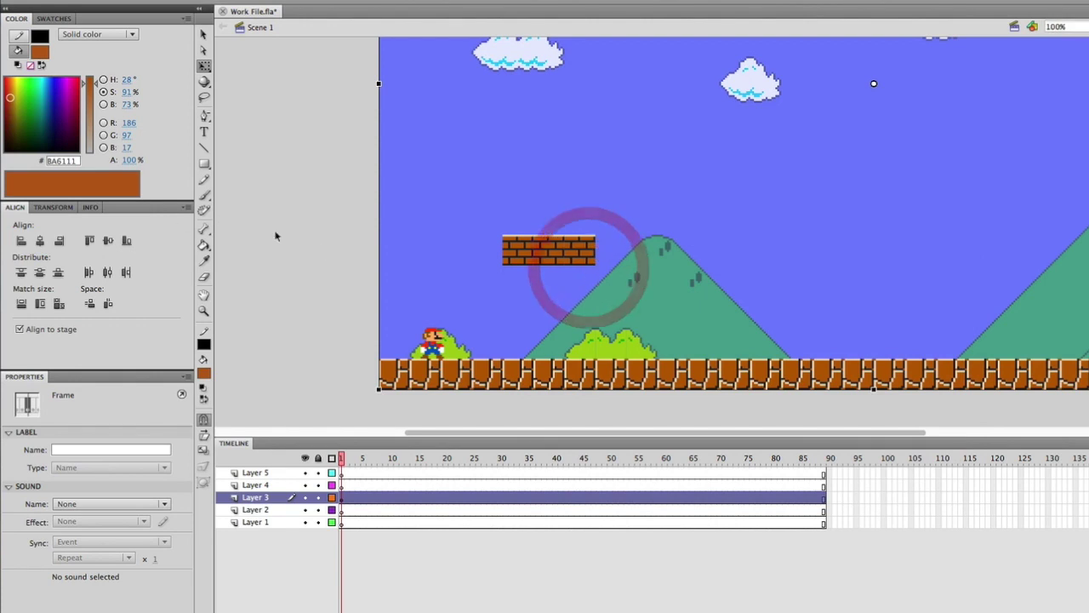
click(300, 230)
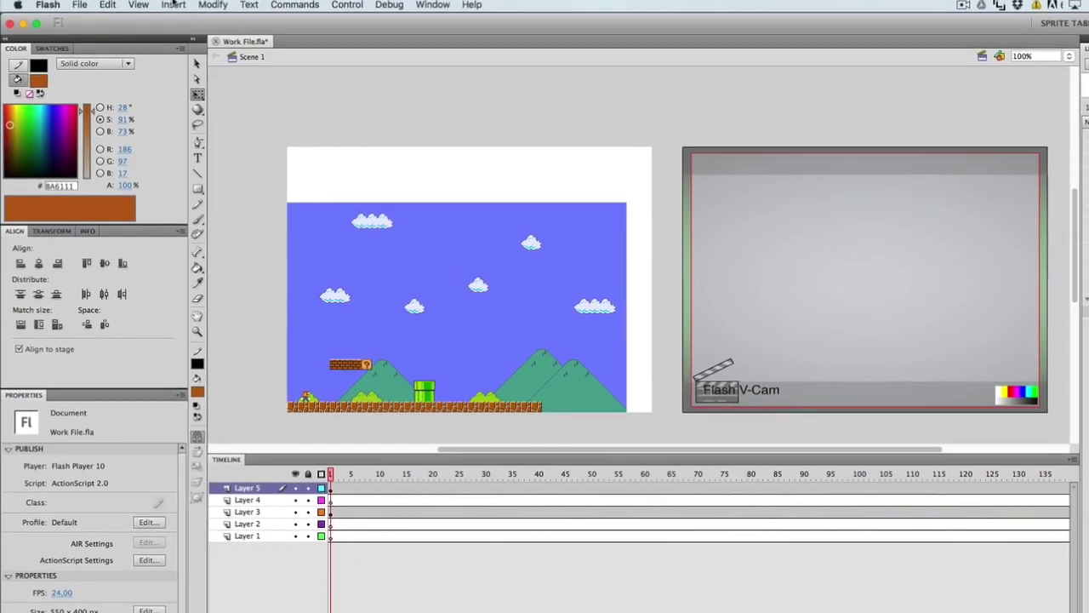
click(213, 4)
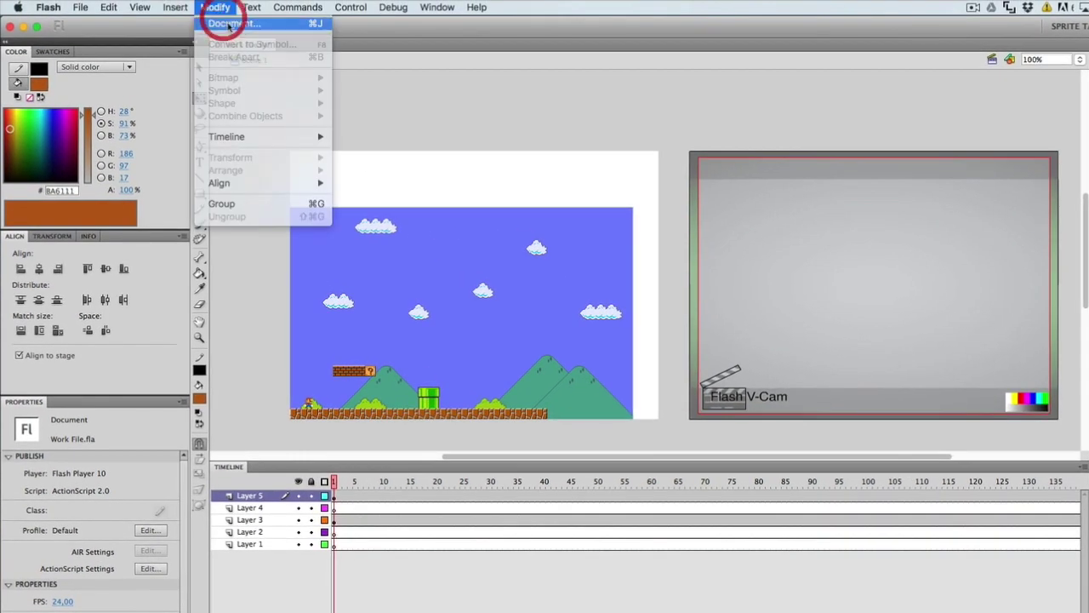
click(231, 21)
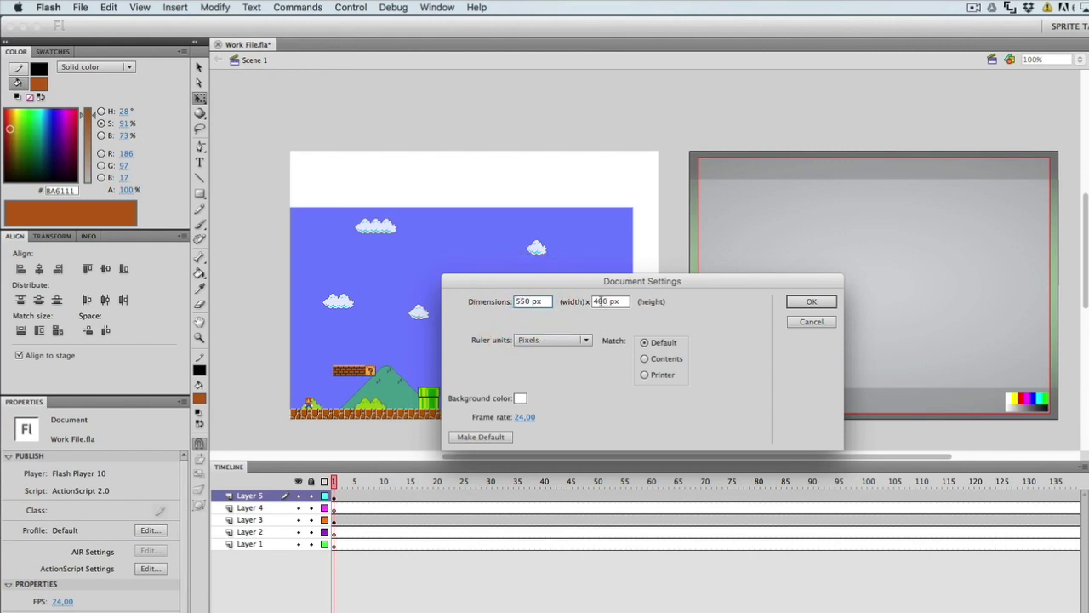
click(808, 301)
click(877, 257)
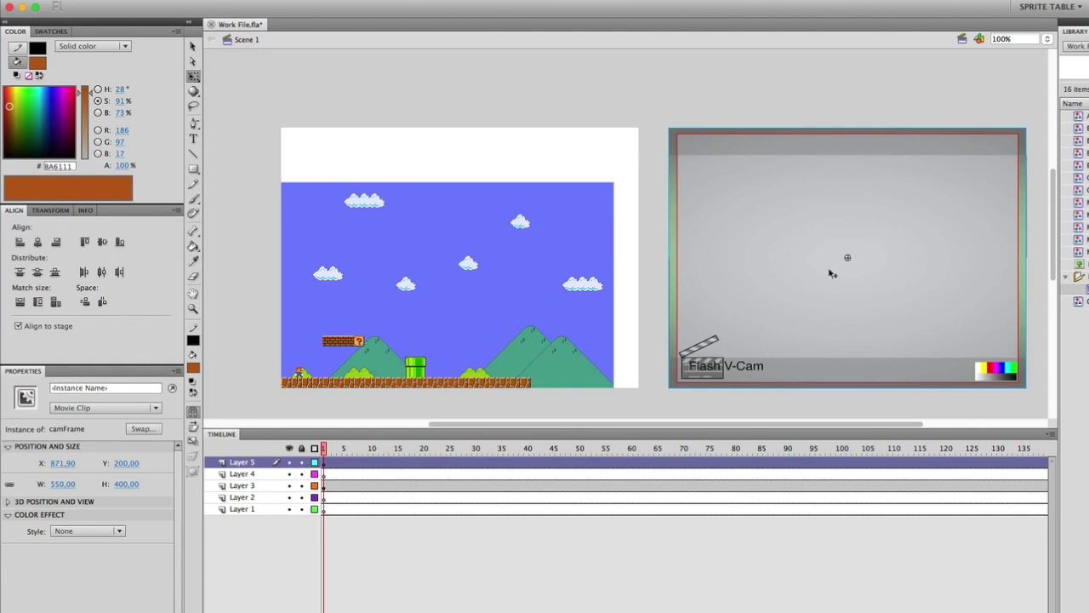
Shrink the V-Cam frame by its corner and set its height to 100 px
click(971, 194)
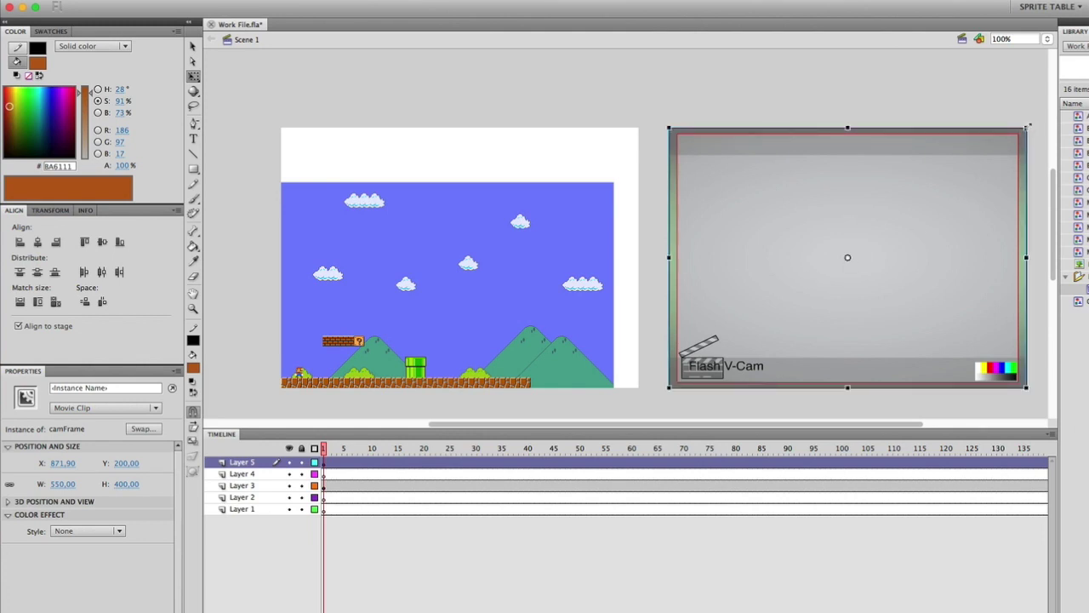
drag(1028, 126, 897, 223)
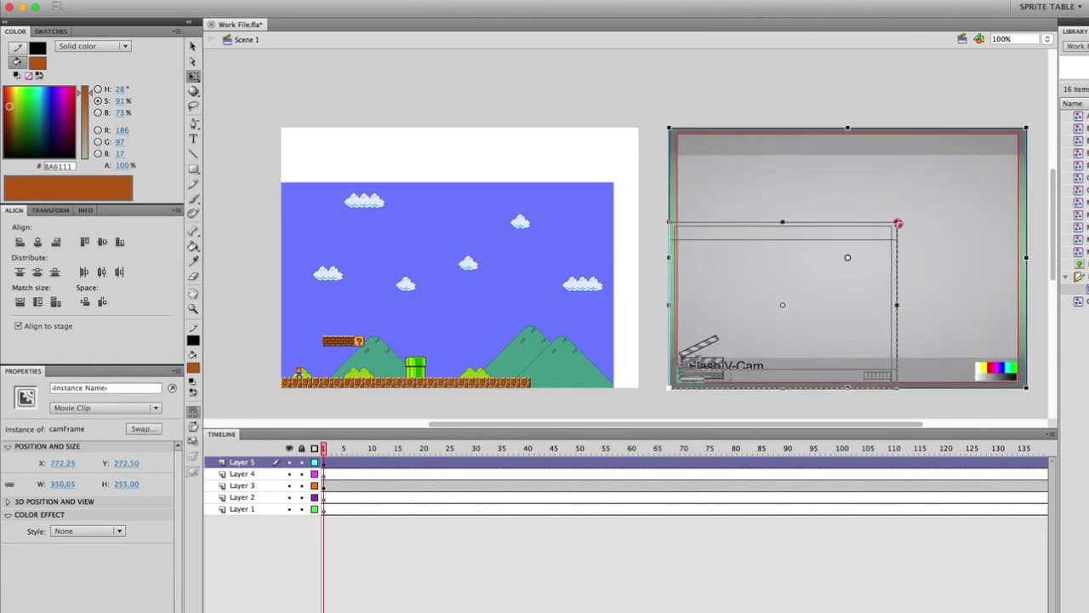
drag(897, 223, 788, 302)
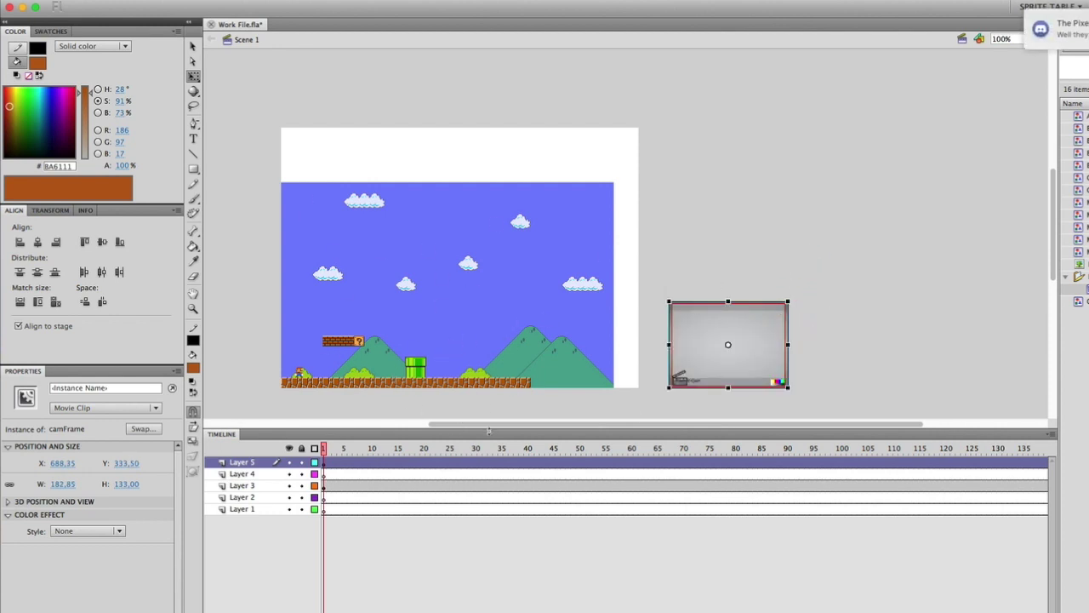
drag(489, 430, 445, 428)
click(792, 324)
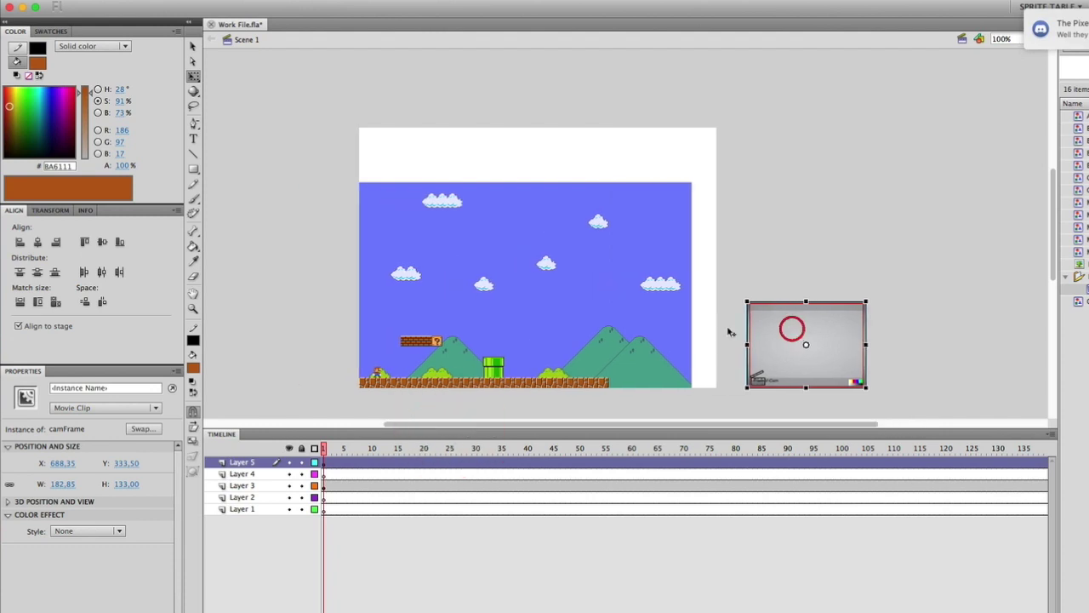
click(127, 484)
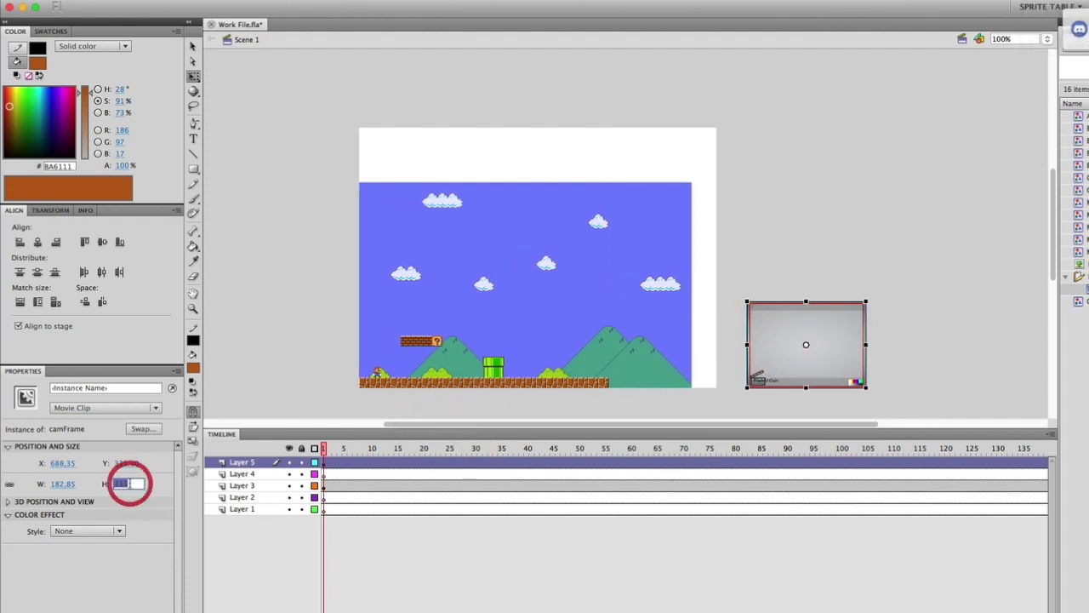
text(100)
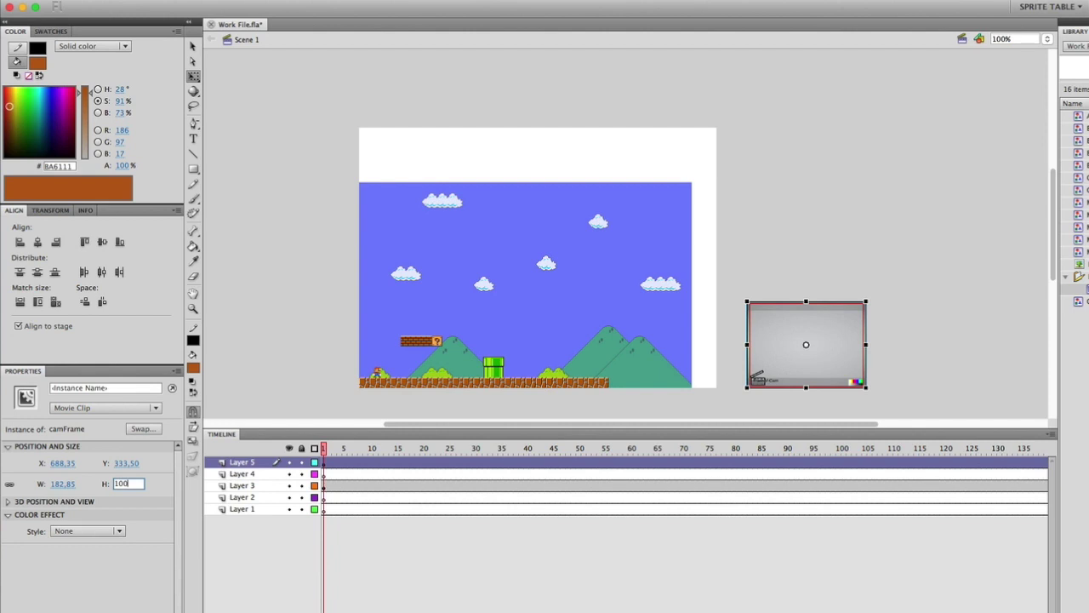
key(Return)
click(819, 283)
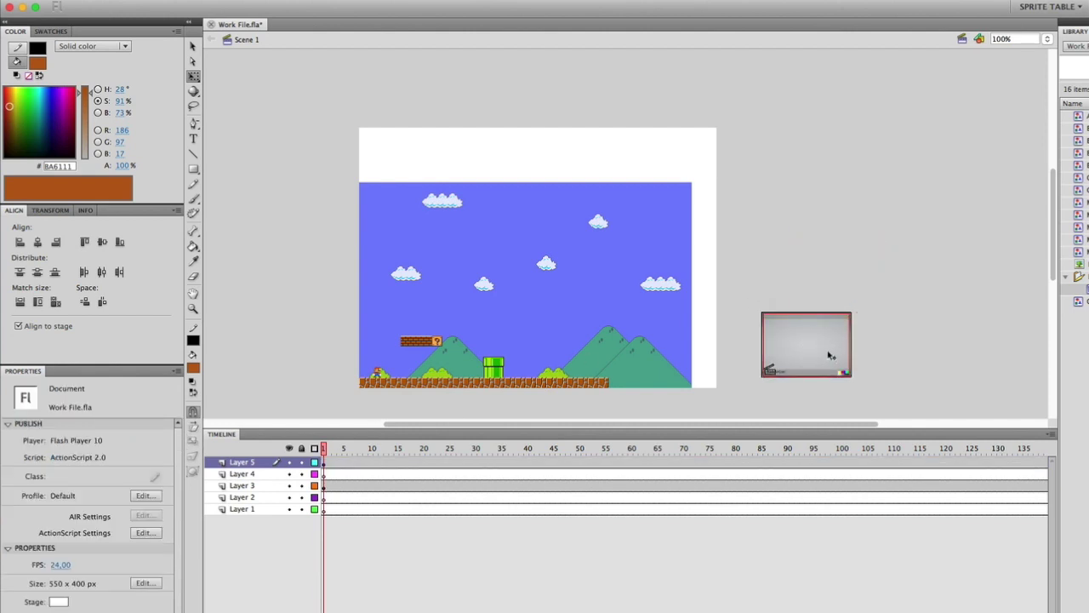
Drag the V-Cam frame onto the stage over Mario at the lower-left corner
mouse_move(830, 356)
mouse_down()
mouse_move(687, 289)
mouse_move(608, 276)
mouse_up()
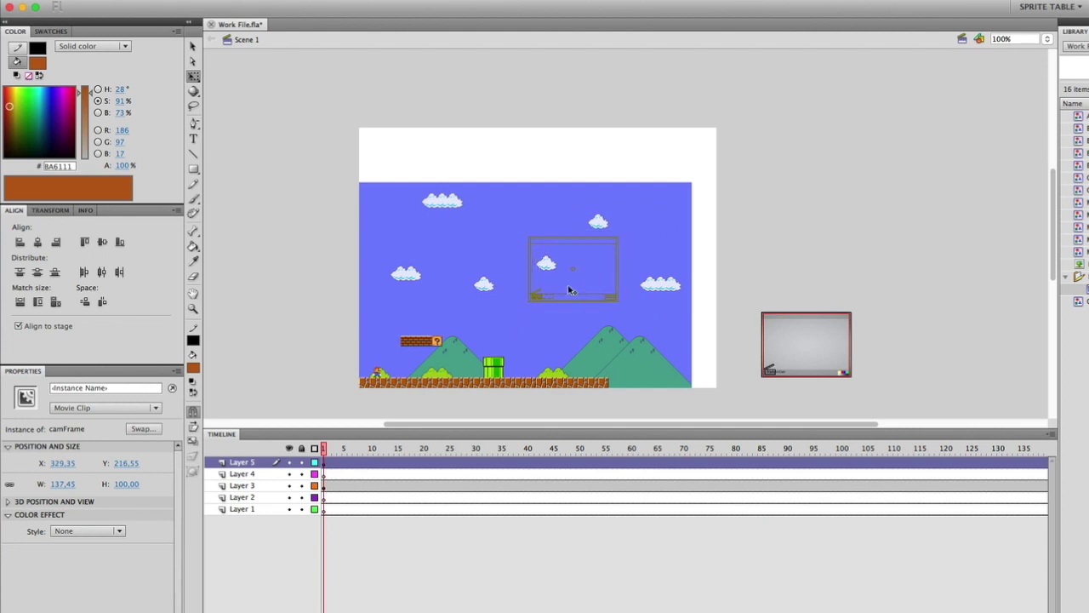
drag(609, 278, 421, 367)
click(1048, 39)
Zoom to 400%, test the movie through the V-Cam, then scrub to check Mario's path
click(1049, 59)
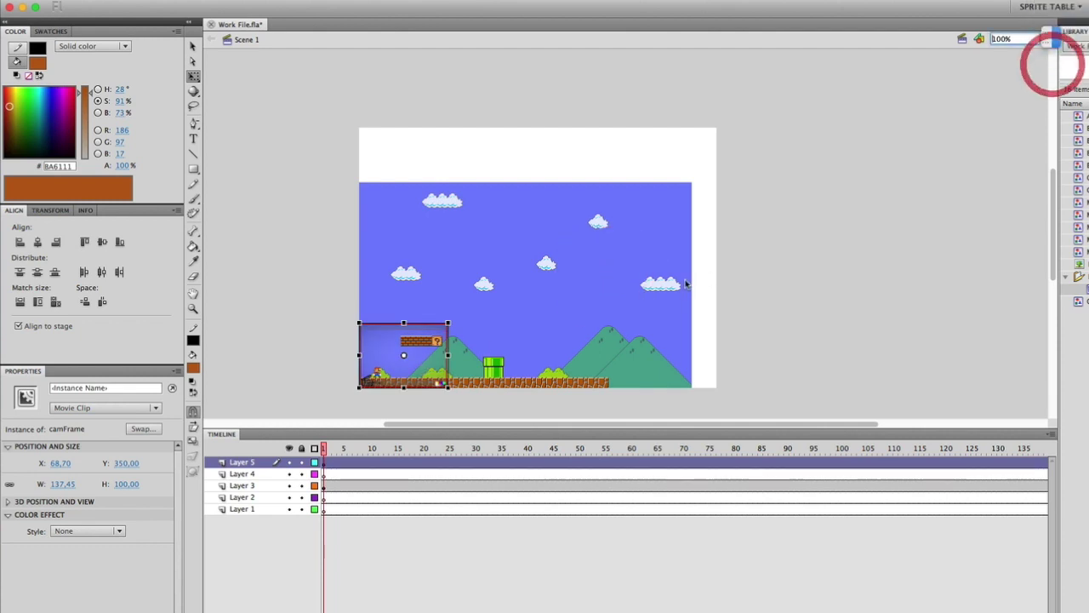
click(316, 307)
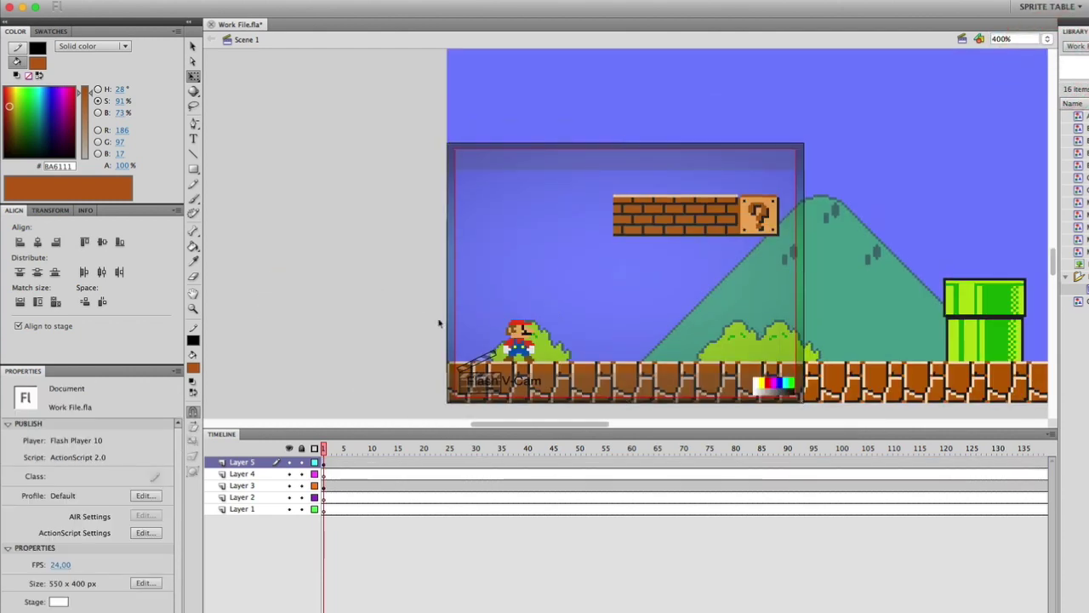
key(ctrl+Return)
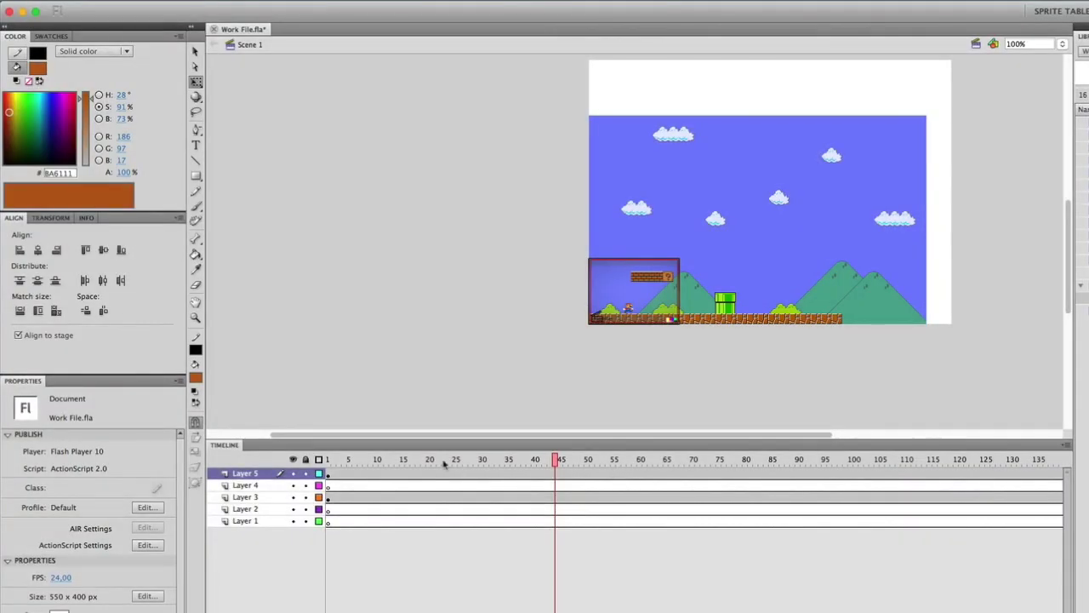
drag(443, 462, 875, 478)
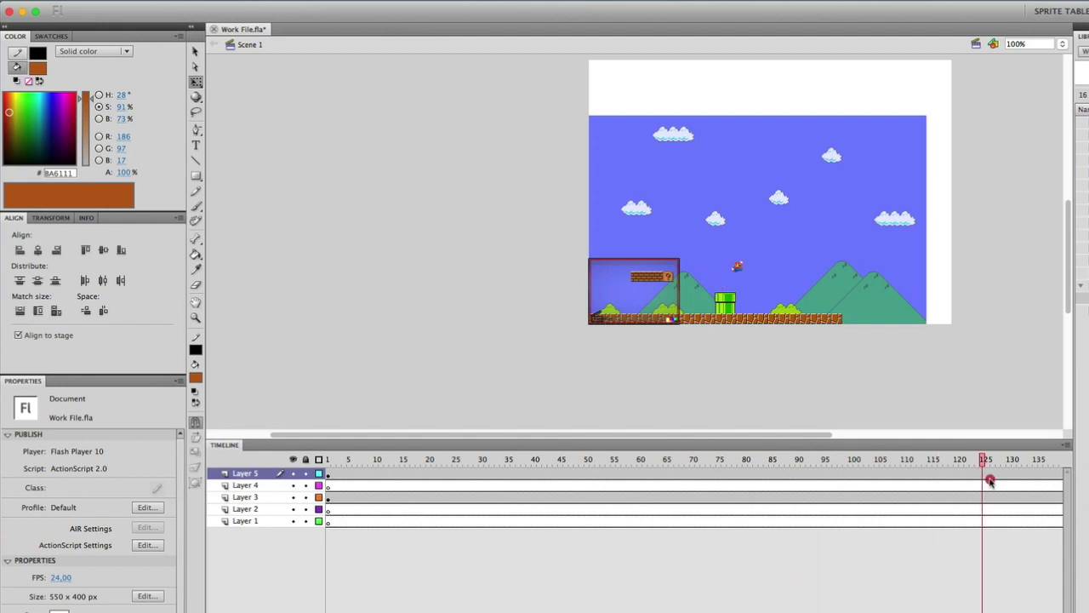
Insert Layer 5 keyframes around frames 45 and 61 with a classic tween between them
drag(876, 478, 800, 480)
drag(708, 501, 419, 510)
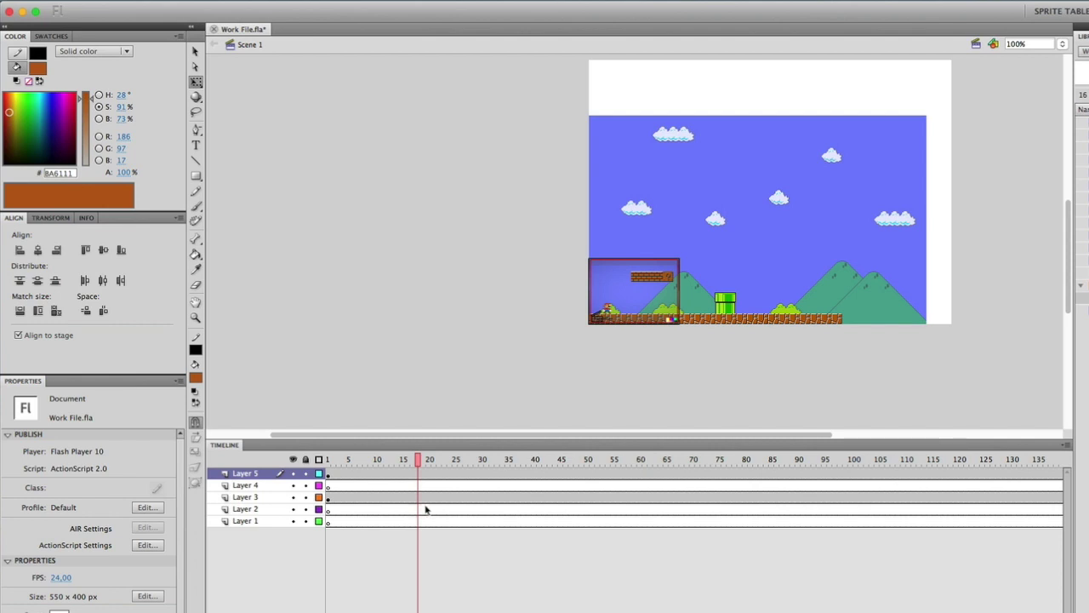
mouse_move(418, 462)
mouse_down()
mouse_move(381, 462)
mouse_move(569, 479)
mouse_up()
right_click(570, 479)
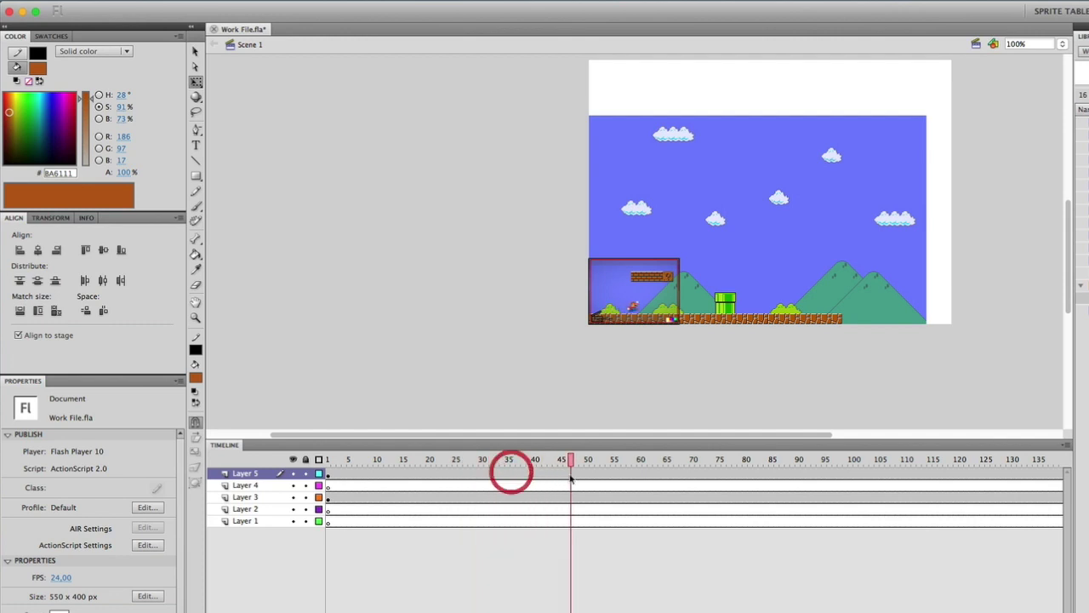
click(601, 560)
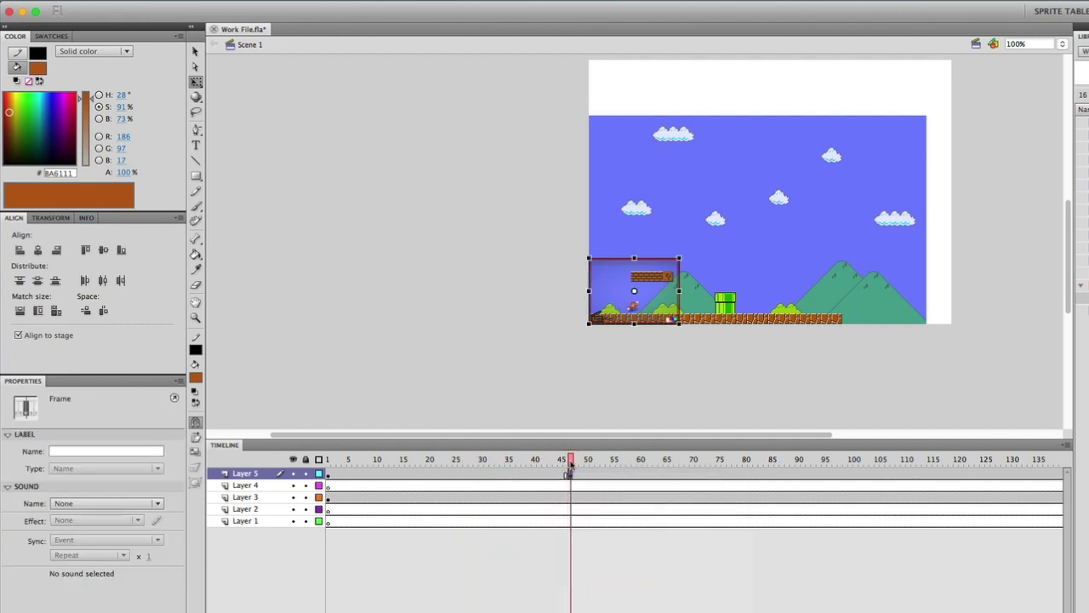
drag(566, 468, 649, 474)
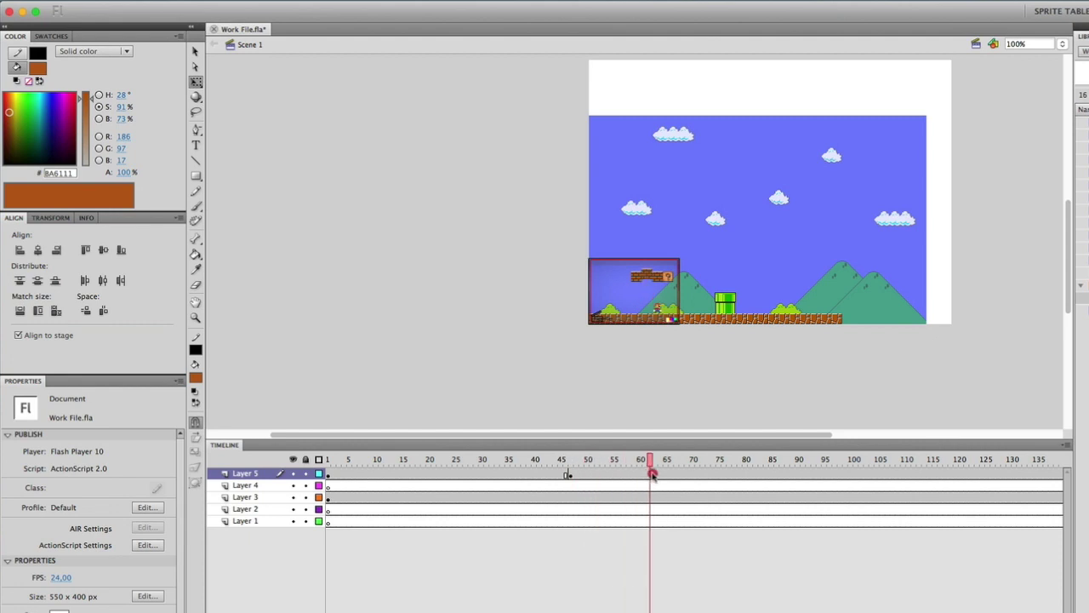
right_click(650, 474)
click(683, 565)
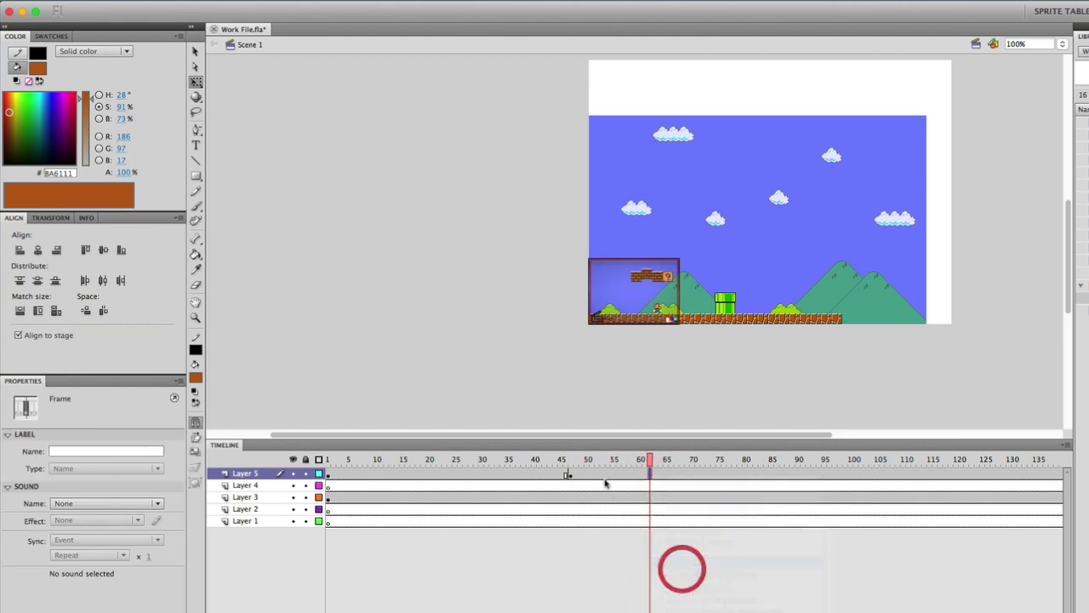
right_click(608, 477)
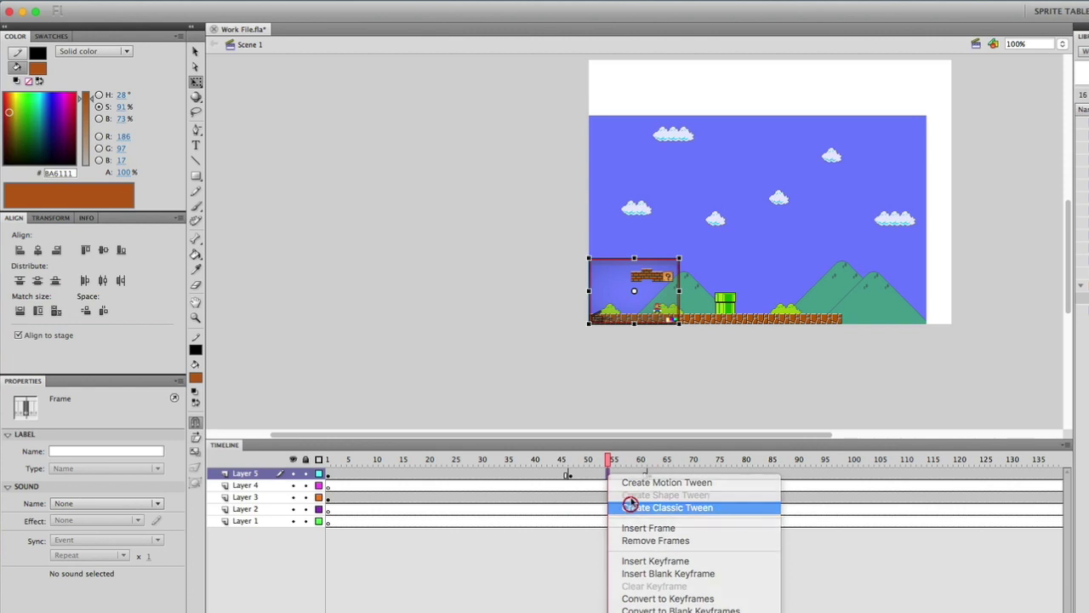
click(629, 506)
click(649, 475)
Nudge the V-Cam right at frame 61, review the tween playback, and test the movie
key(Right)
key(Right)
key(Right)
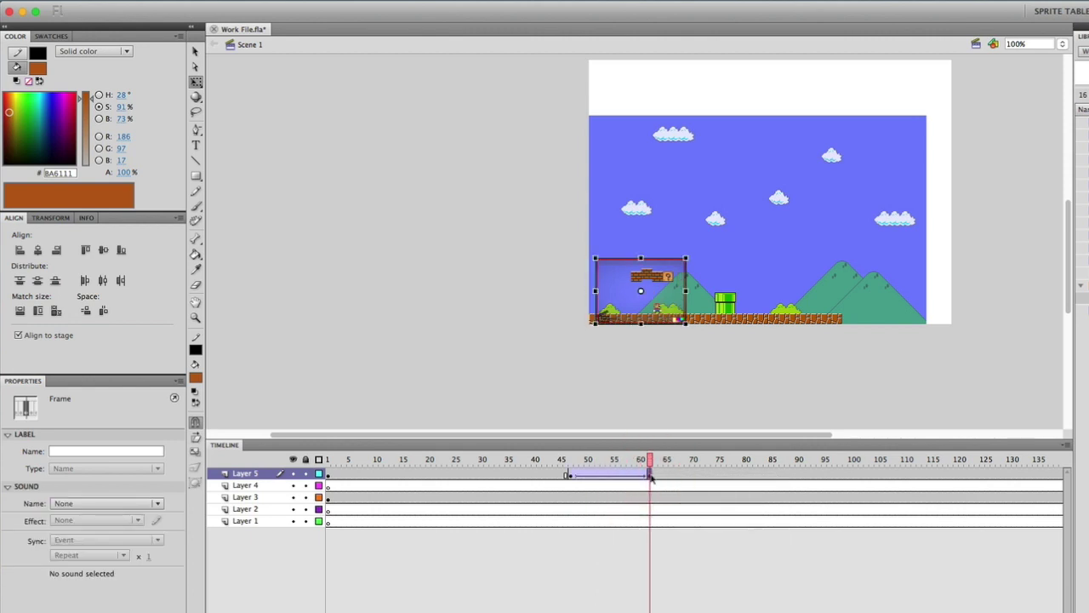
key(Right)
key(Right)
key(Right)
key(Right)
key(Right)
key(Right)
key(Right)
key(Right)
key(Right)
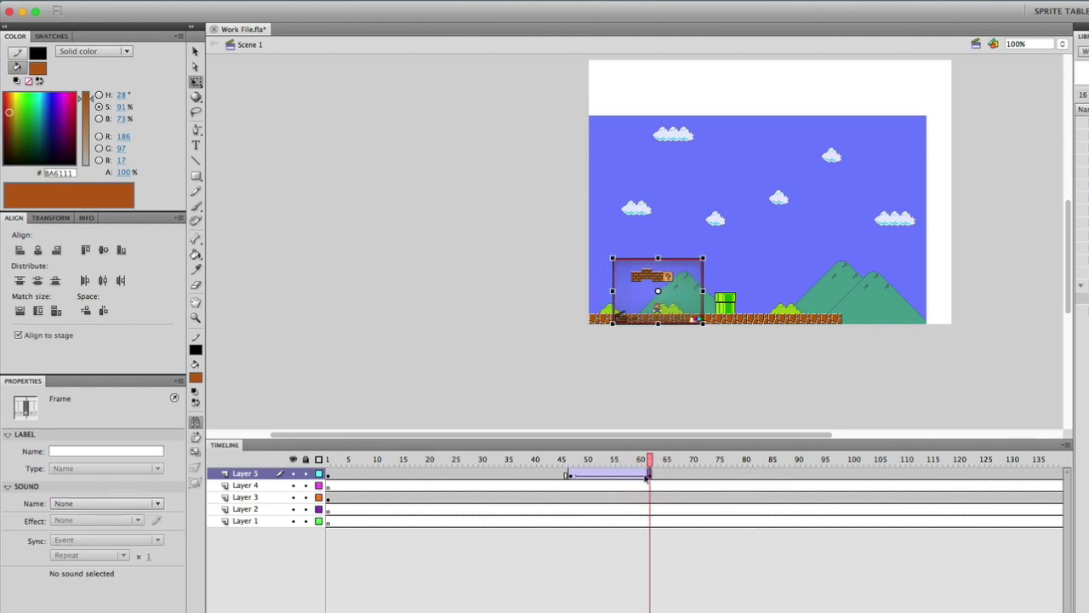
click(618, 475)
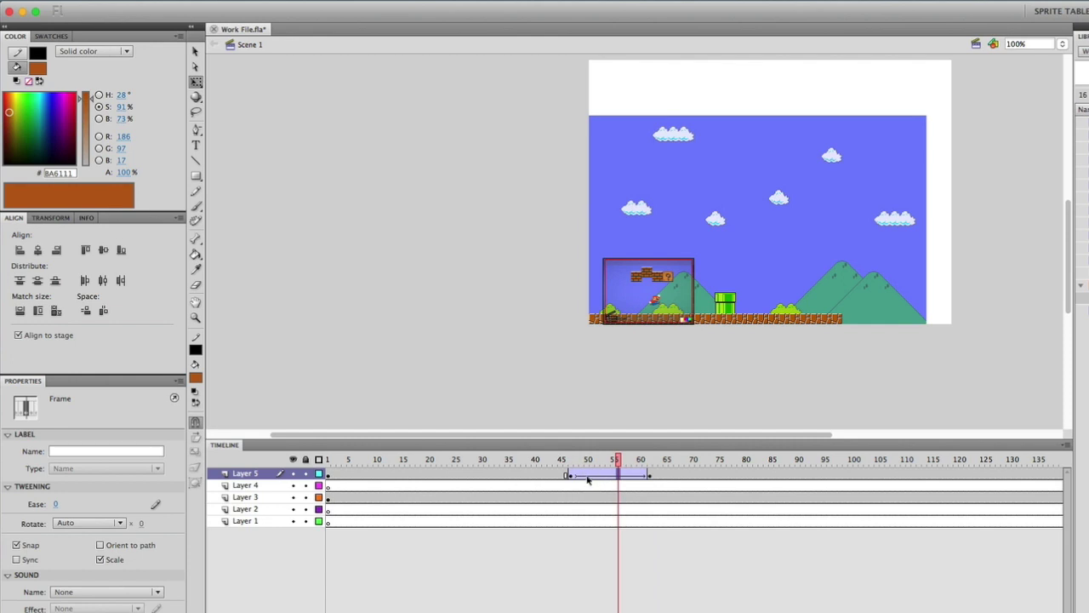
click(586, 475)
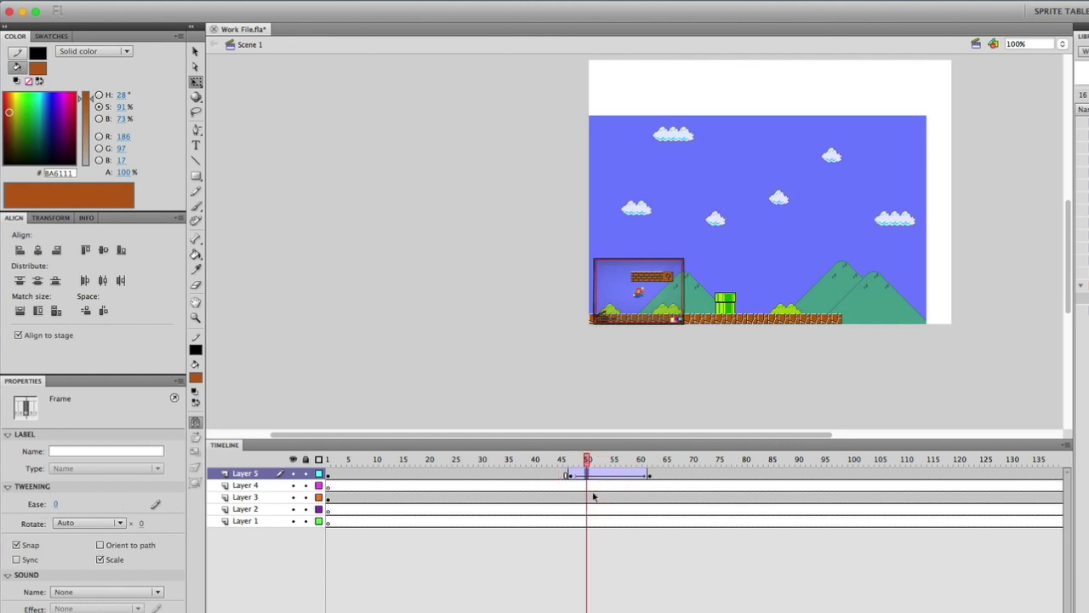
drag(587, 460, 494, 464)
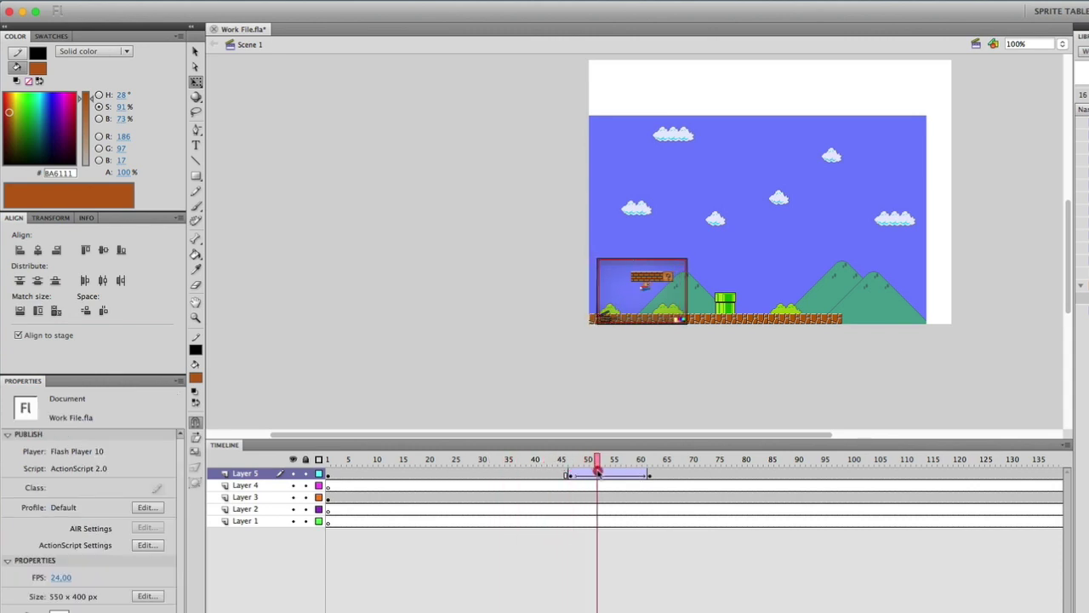
drag(634, 476, 581, 476)
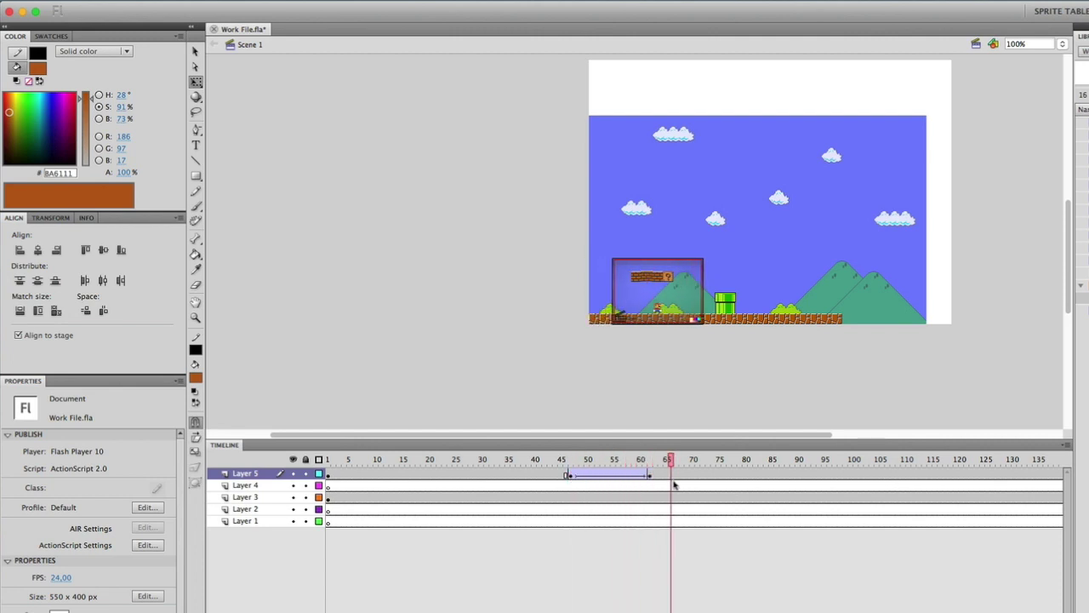
key(Return)
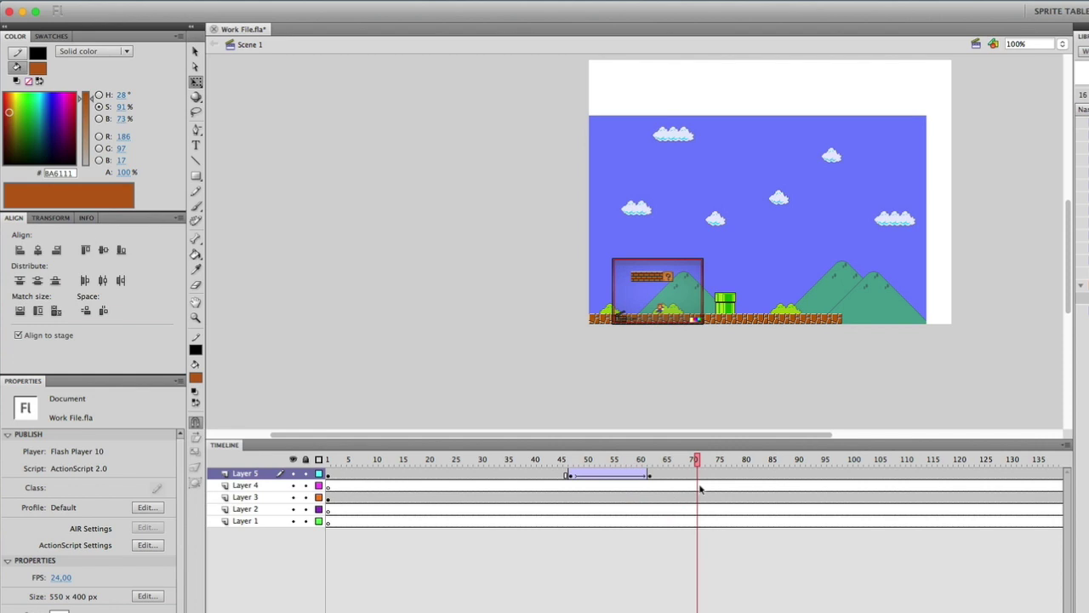
key(ctrl+Return)
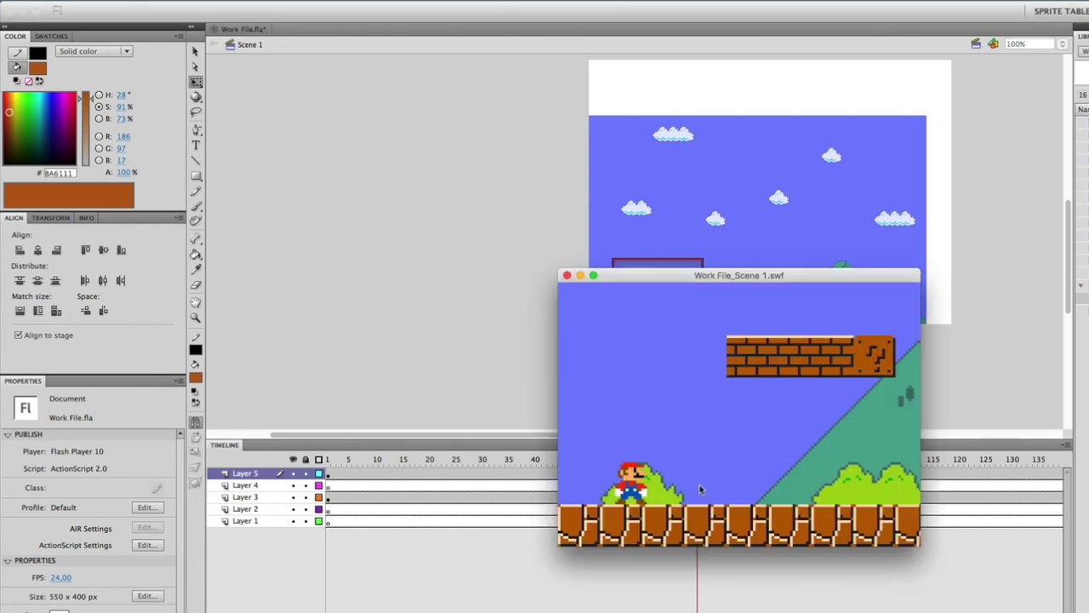
key(Right)
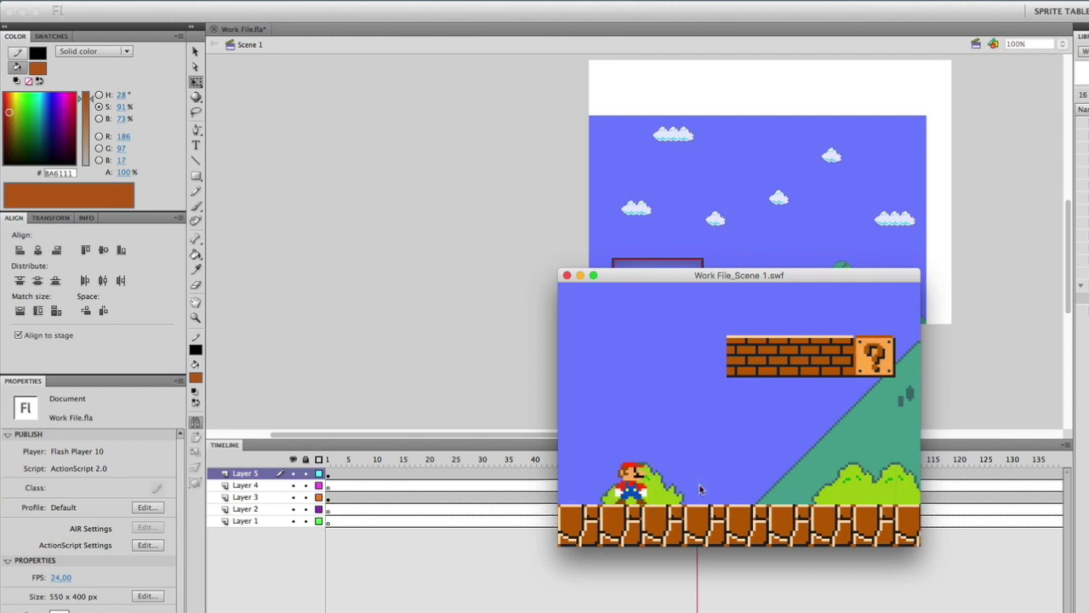
click(566, 275)
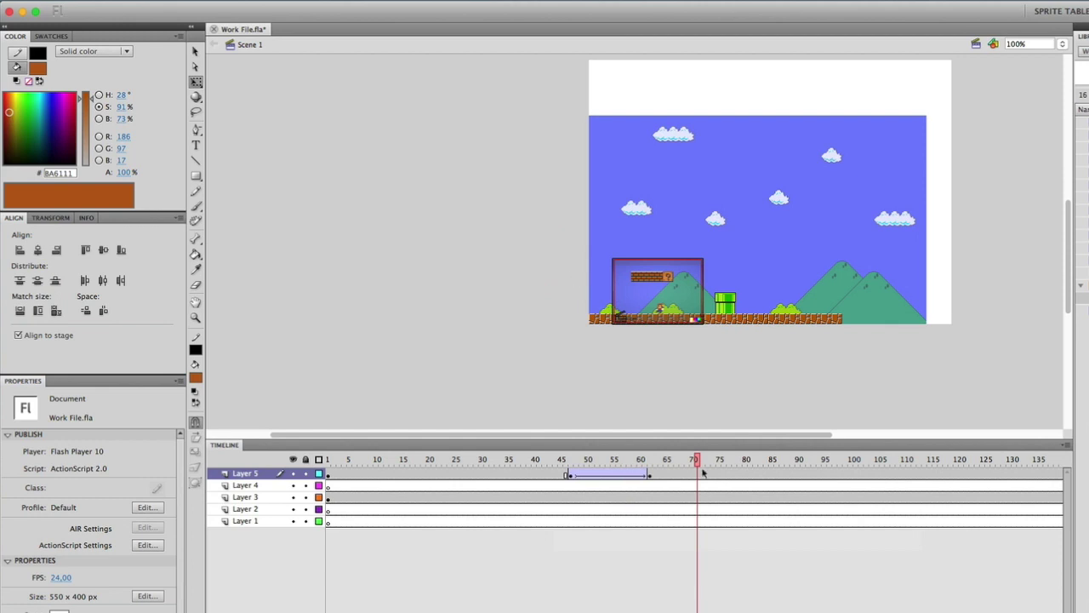
Review the first tween's custom ease, then add a Layer 5 keyframe at frame 69
click(609, 474)
click(155, 505)
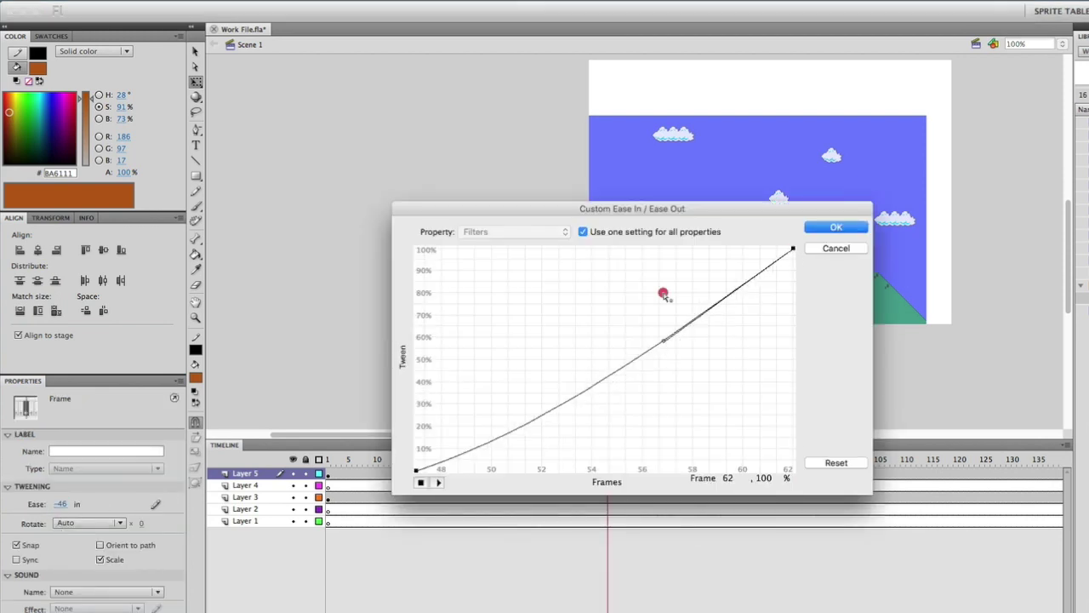
click(836, 225)
click(681, 461)
right_click(683, 474)
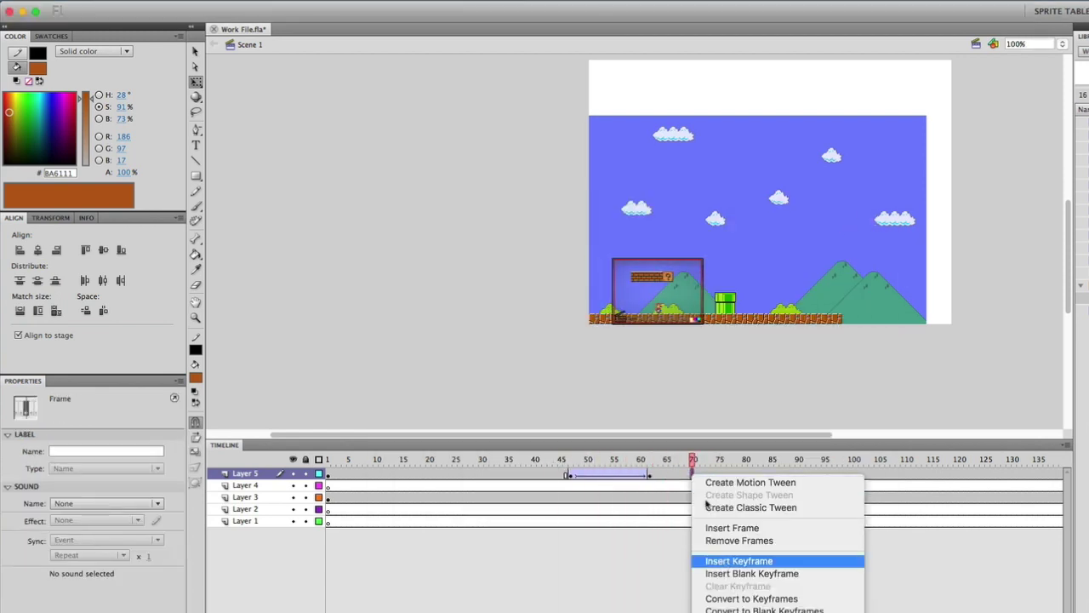
click(732, 559)
Add a keyframe near frame 145, move the V-Cam right over the pipe, and review its ease
drag(868, 460, 932, 481)
right_click(862, 475)
click(885, 551)
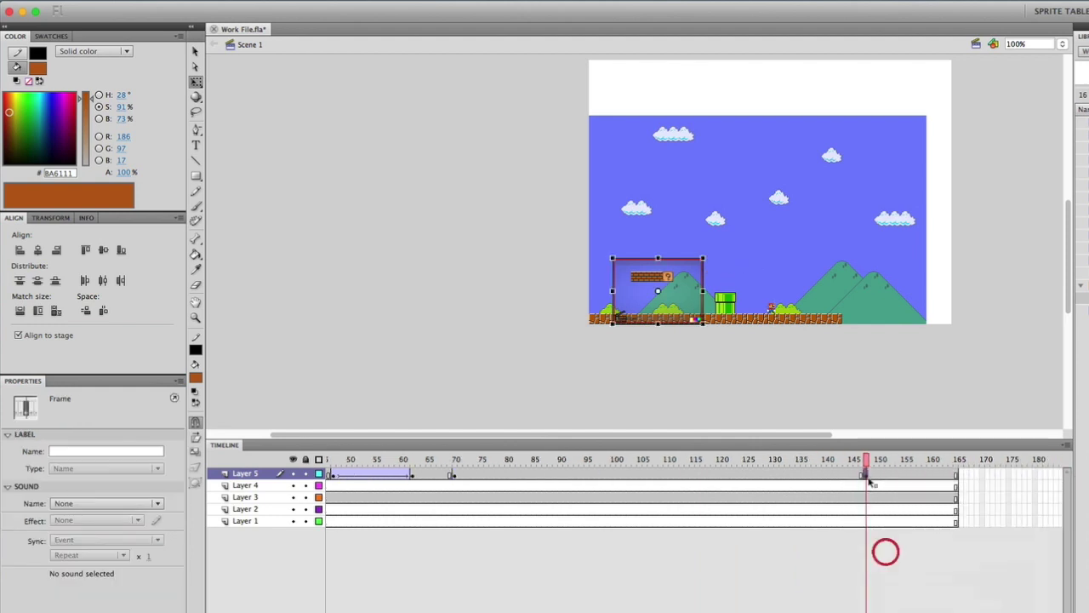
drag(673, 275, 790, 275)
click(761, 475)
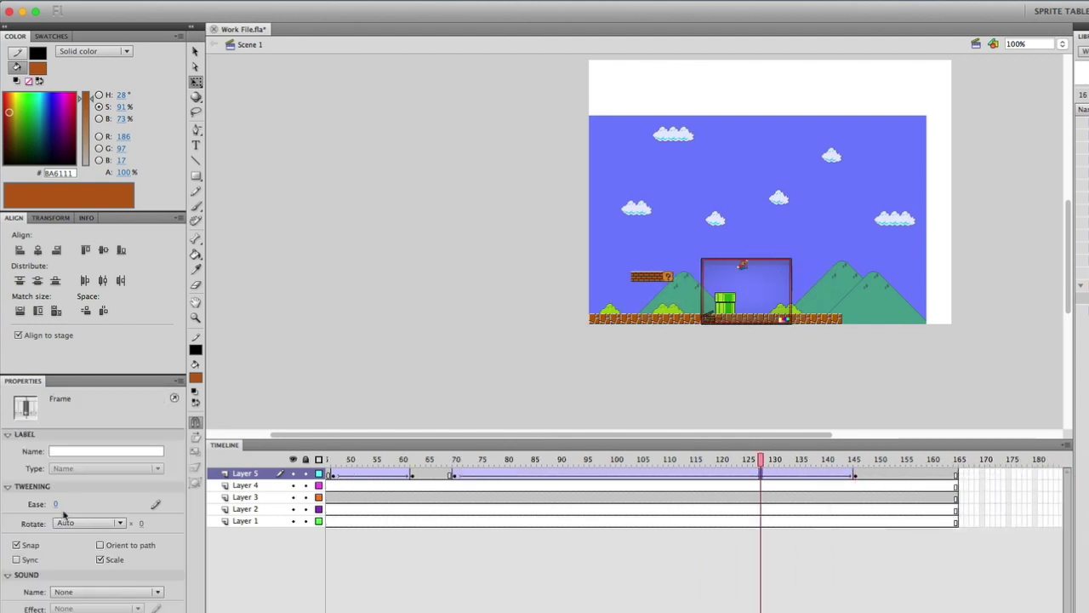
click(156, 504)
click(835, 227)
mouse_move(435, 461)
mouse_down()
mouse_move(646, 487)
mouse_move(792, 486)
mouse_move(462, 486)
mouse_up()
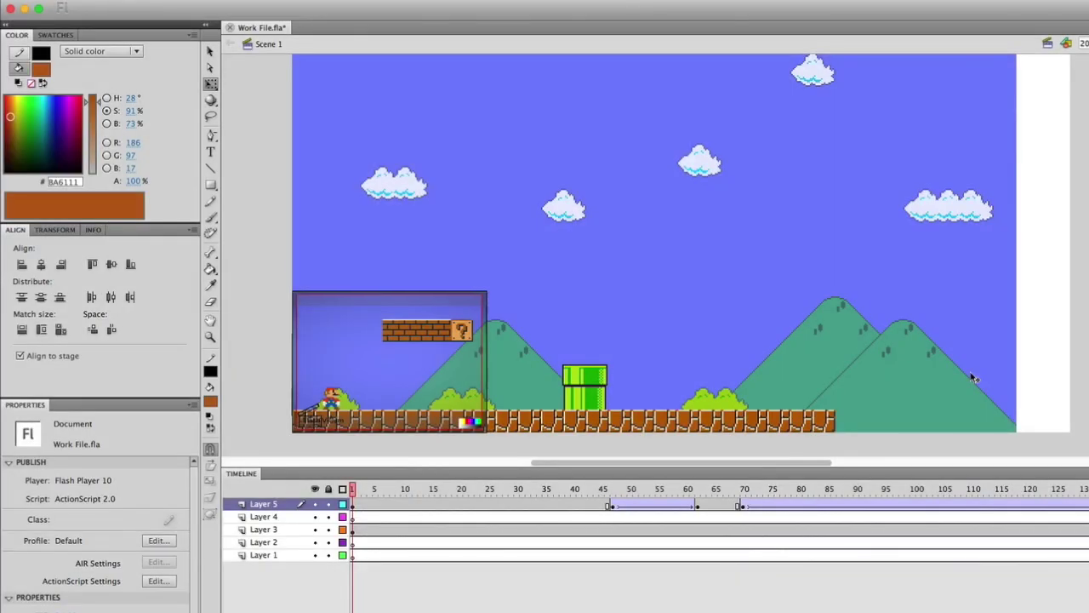
Export and preview the scene as an SWF test movie with Ctrl+Enter
key(ctrl+Return)
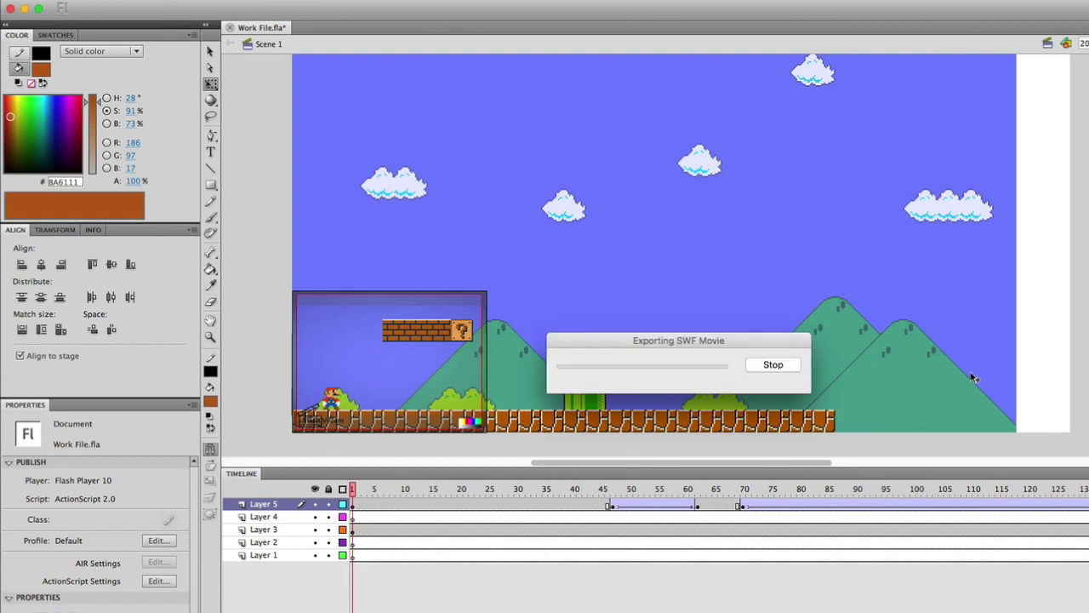